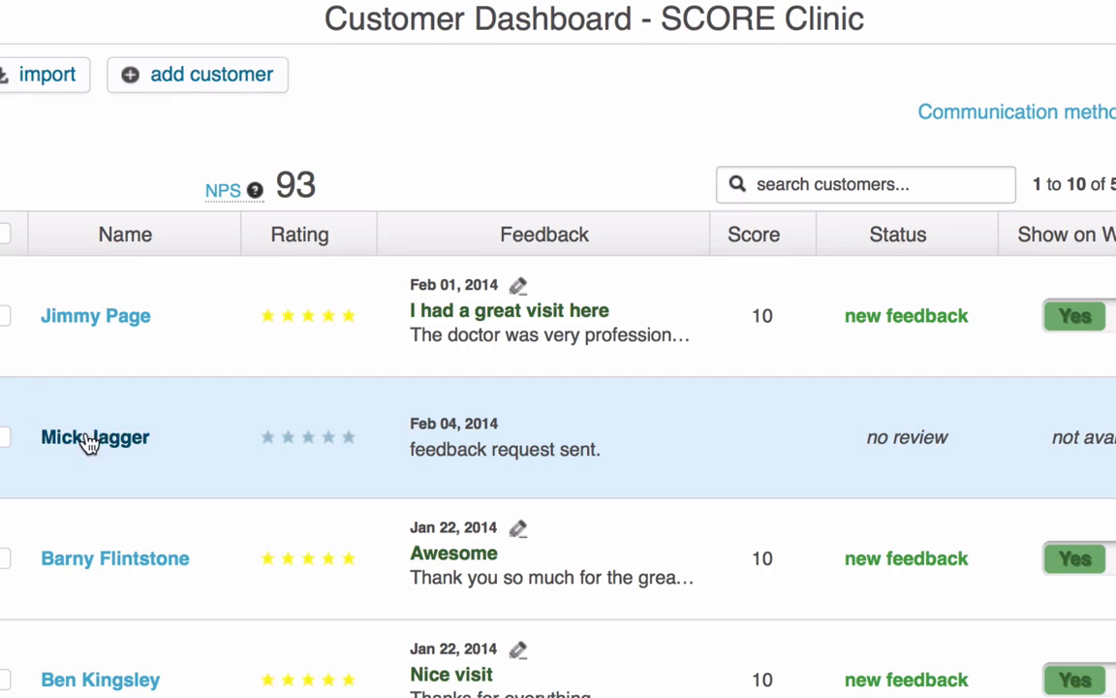
Select the customer without a review to bring up the feedback request option, and clear the selection again
click(5, 441)
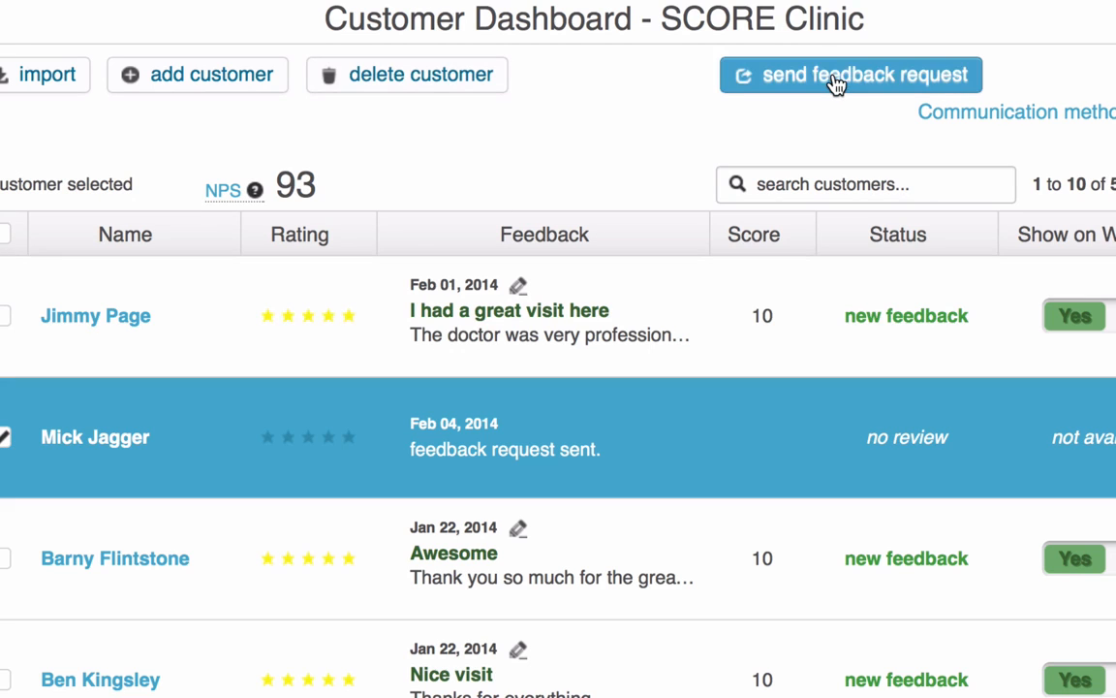
click(6, 441)
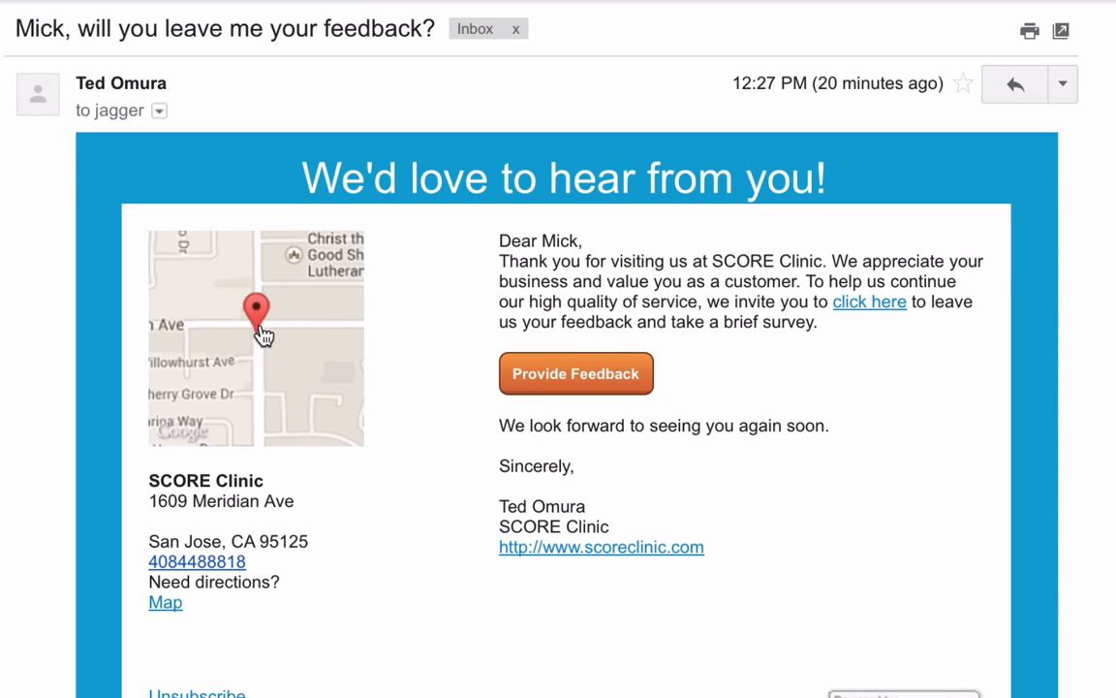
Review the clinic's contact details and message in the feedback request email, and open its feedback form
drag(150, 474, 316, 574)
click(422, 458)
drag(498, 238, 659, 283)
click(659, 283)
click(570, 377)
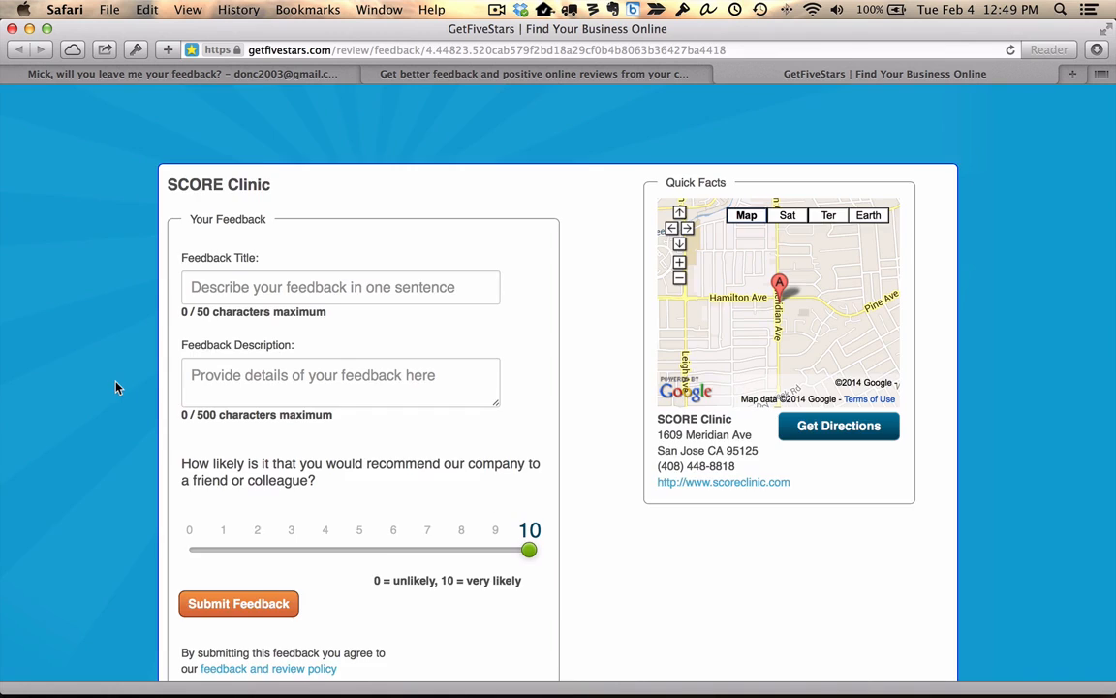
Fill in the feedback form with the title "Had to wait a long time" and the description "step up!"
scroll(115, 388, down, 2)
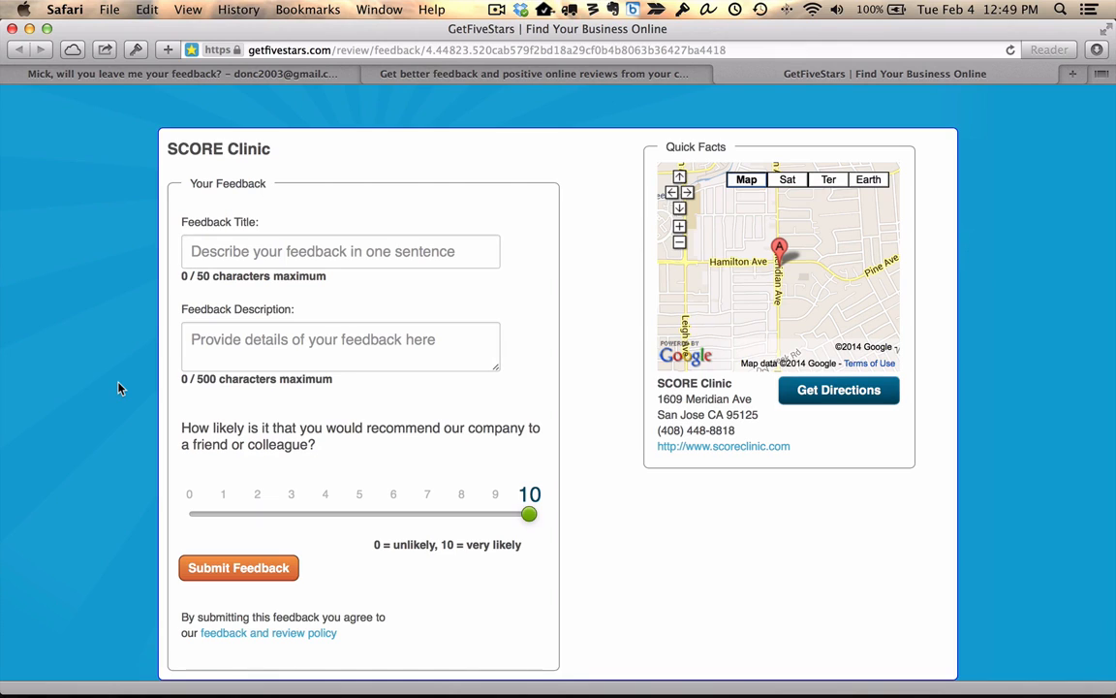
click(317, 250)
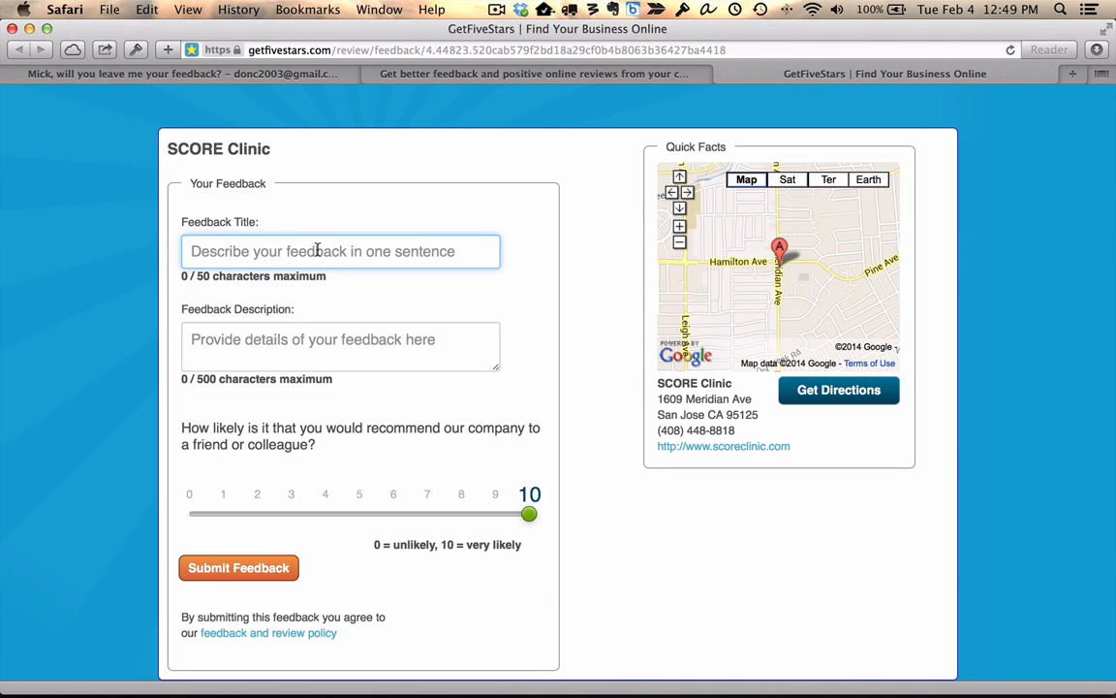
text(Had to wait a long time)
key(Tab)
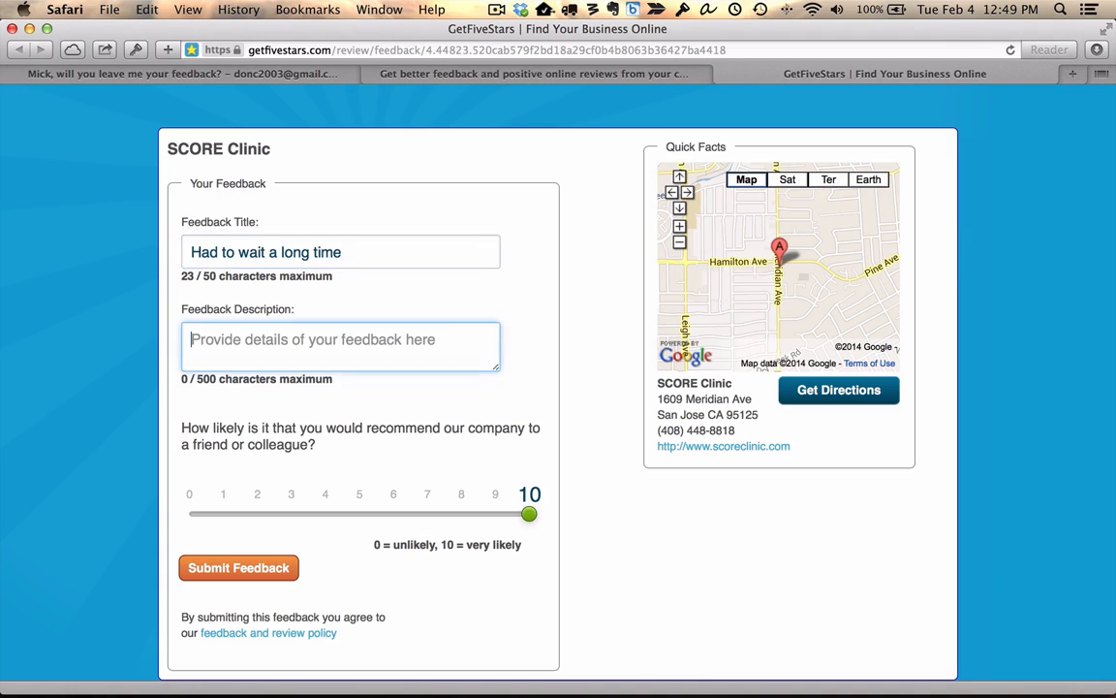
text(step up!)
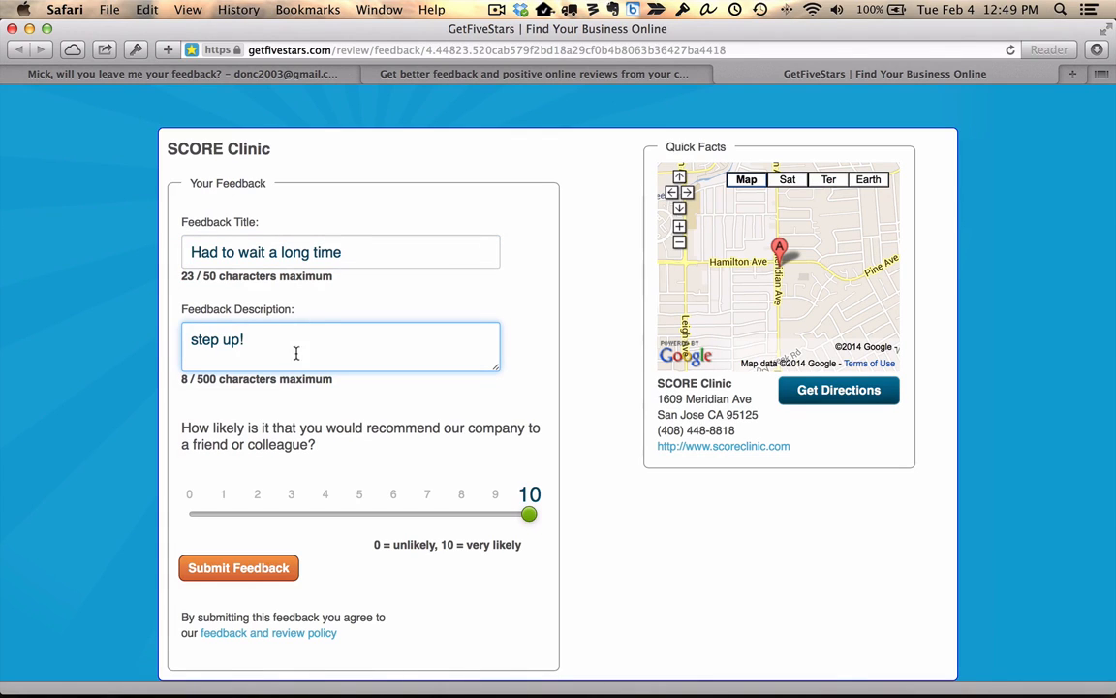
click(310, 253)
click(299, 346)
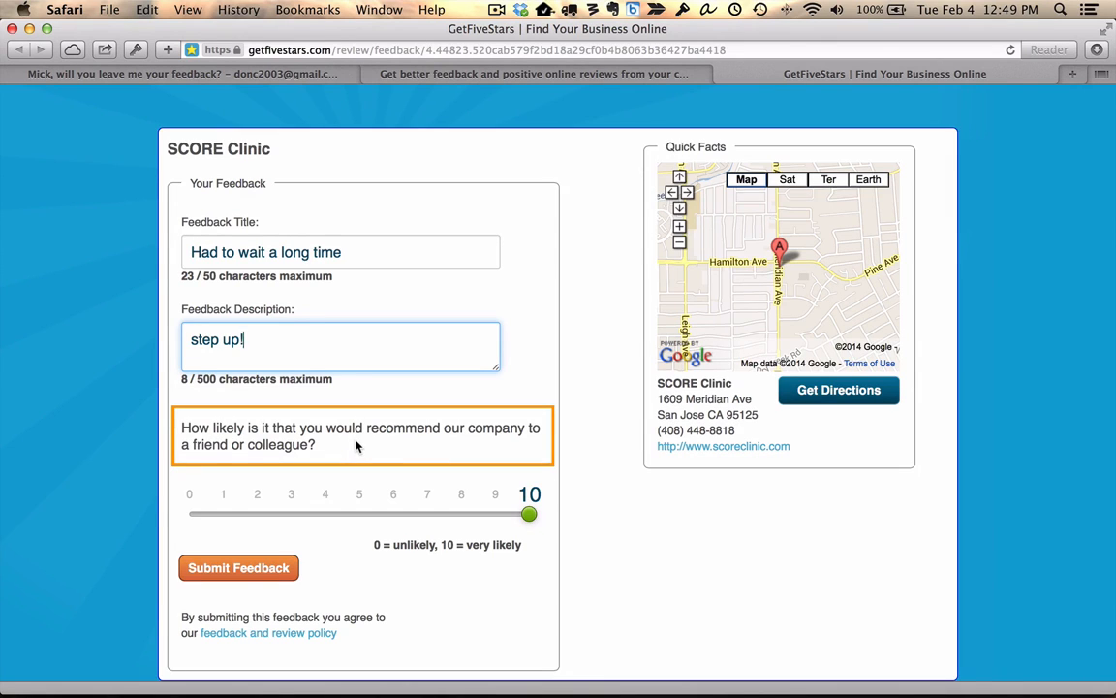
Set the likelihood of recommending the company to 5 and submit the feedback
drag(530, 515, 395, 515)
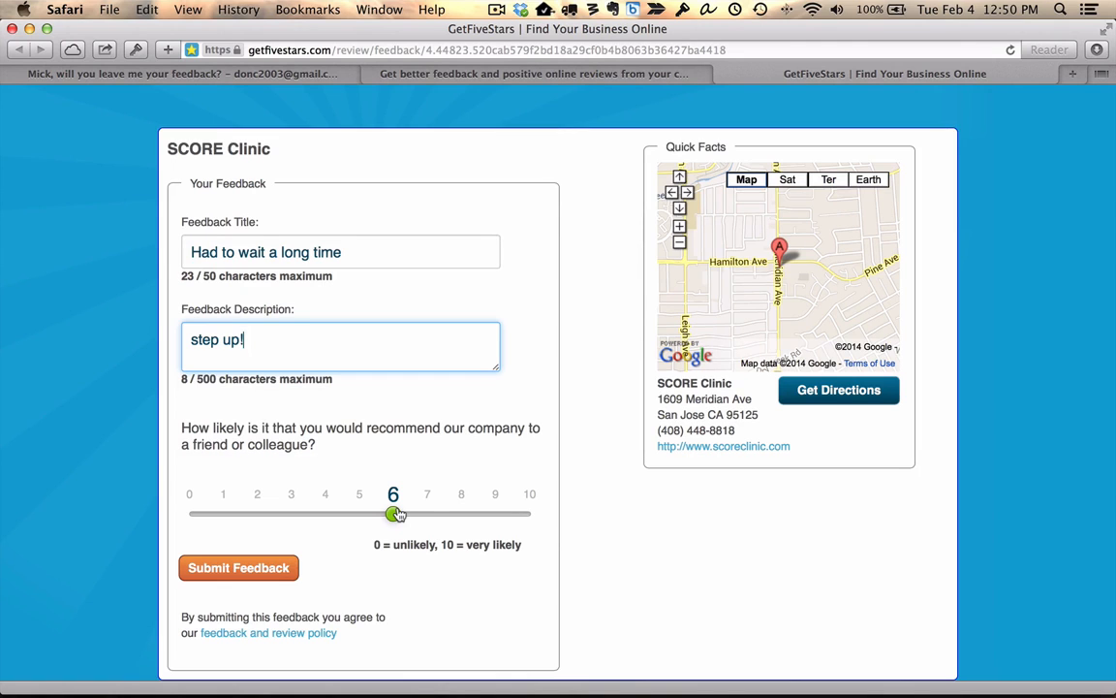
scroll(395, 514, up, 1)
click(358, 506)
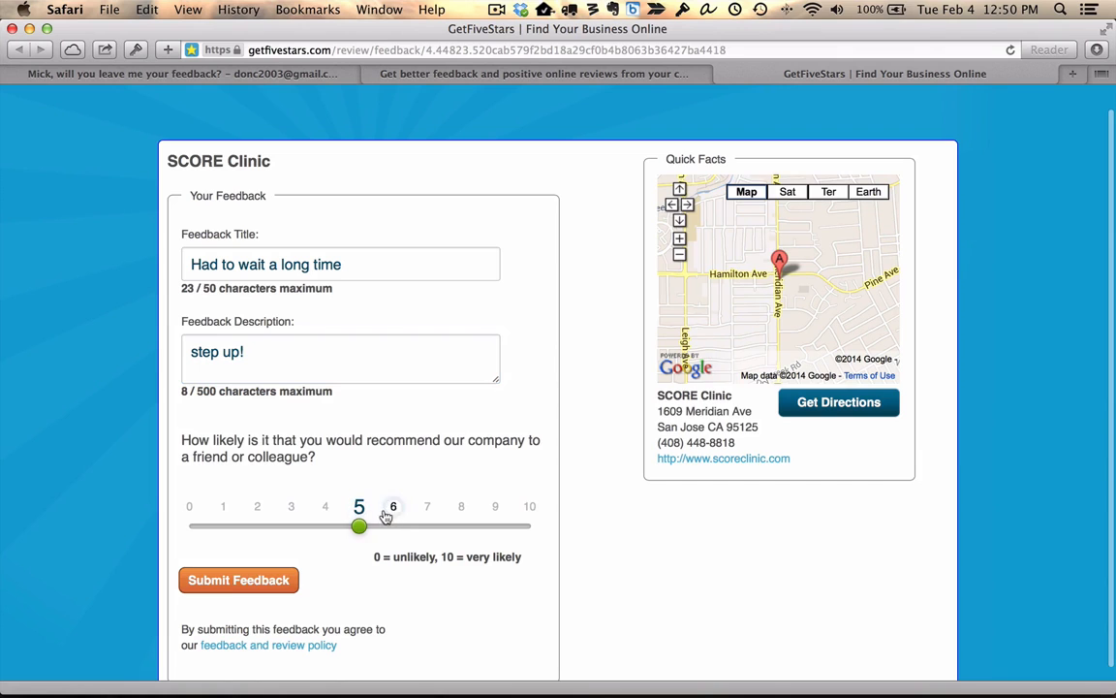
click(249, 580)
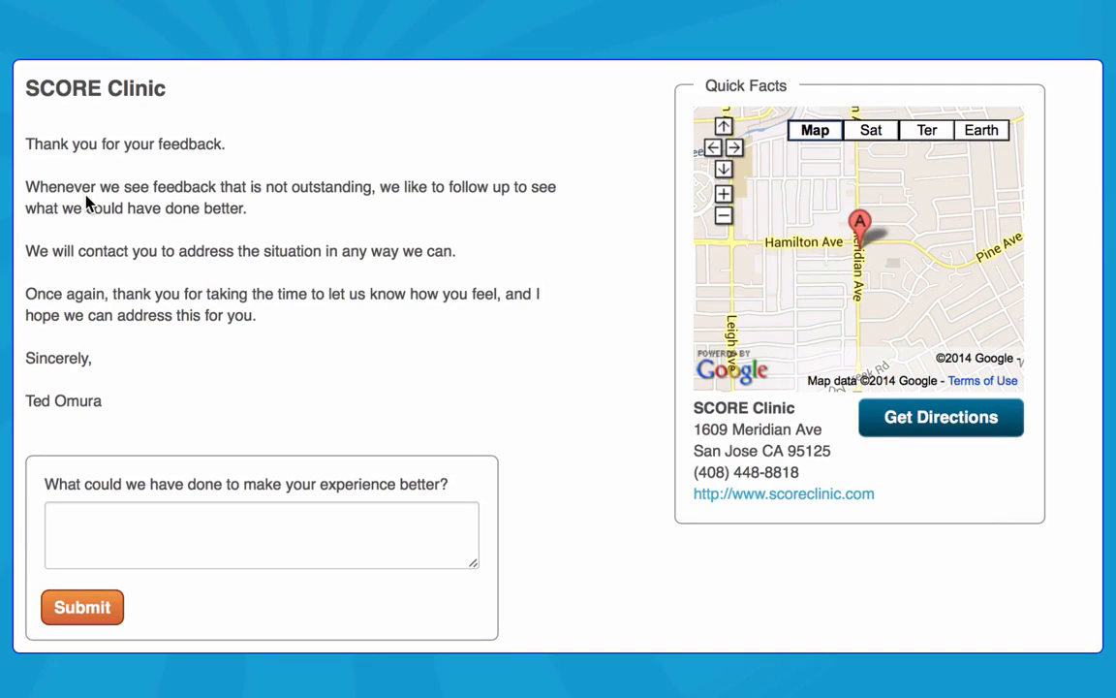
Examine the response message for non-positive feedback and its field asking how the experience could have been better
click(145, 519)
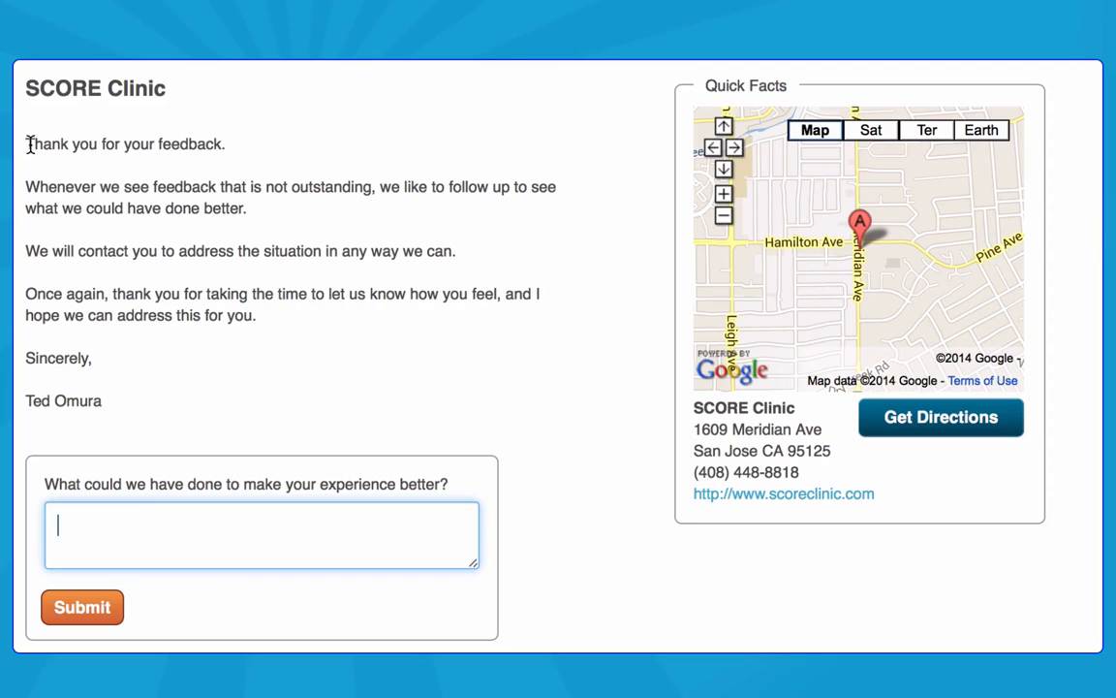
drag(26, 134, 107, 406)
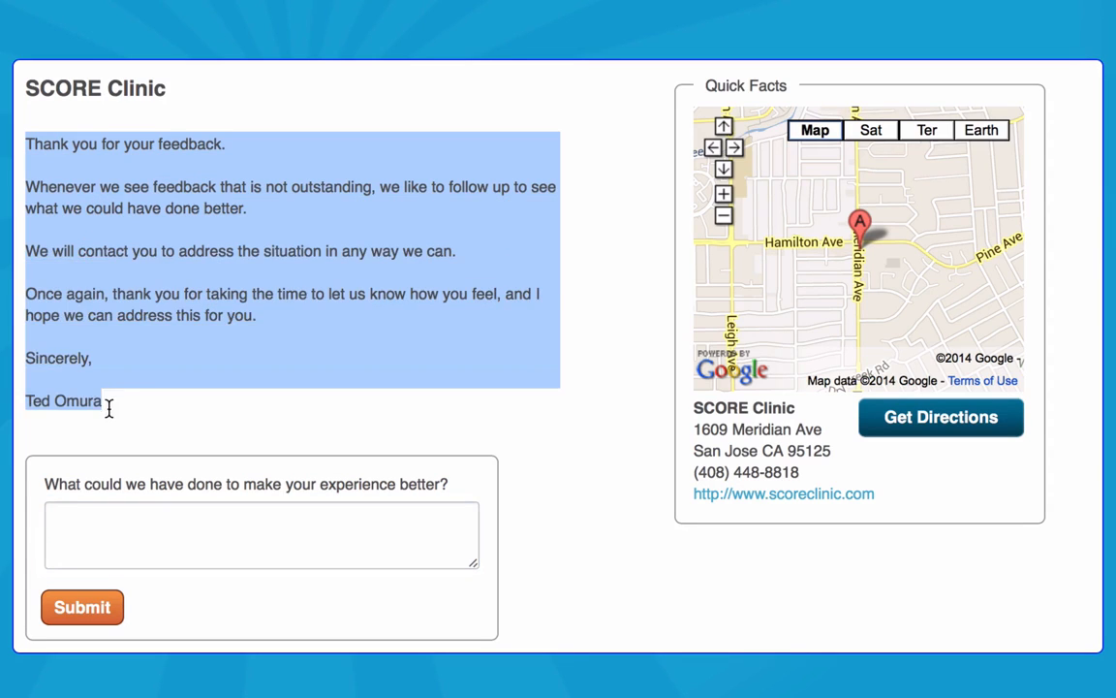
click(144, 336)
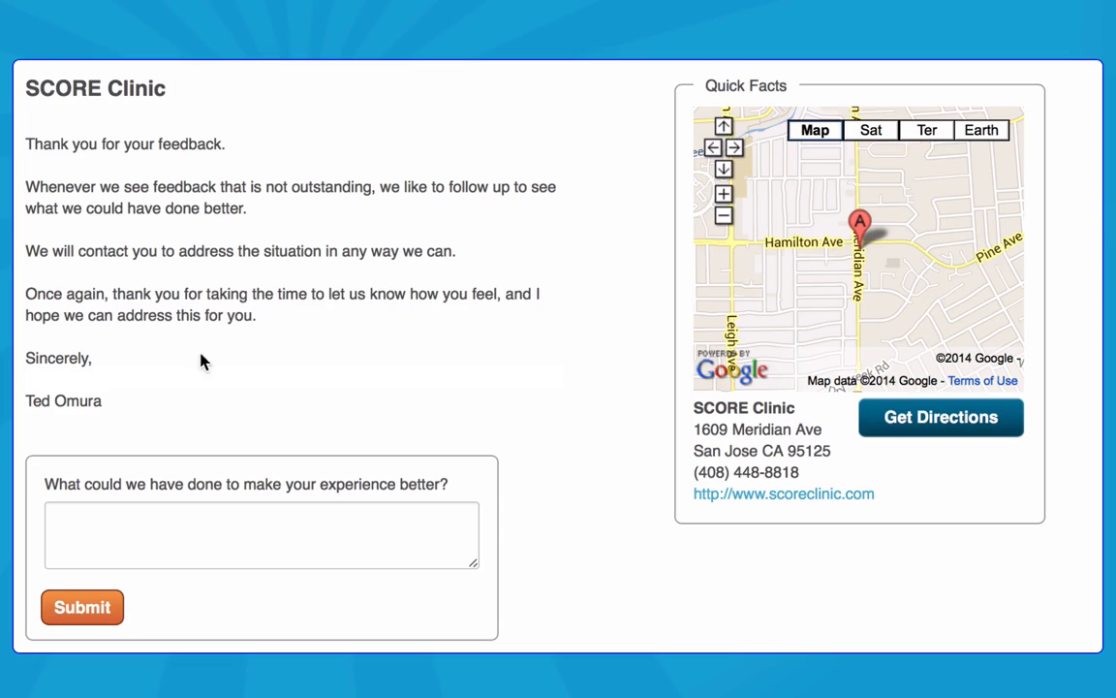
Return to the feedback form and replace the title with "Excellent service!" and the description with "Thanks for all your help"
key(alt+Left)
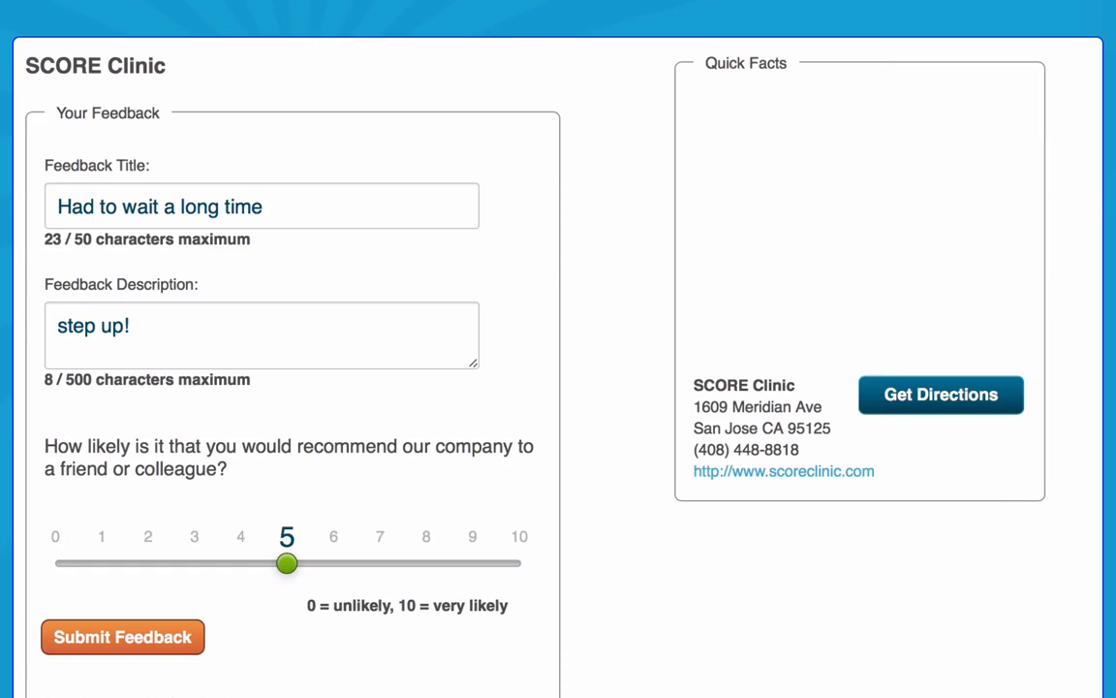
click(221, 194)
key(ctrl+a)
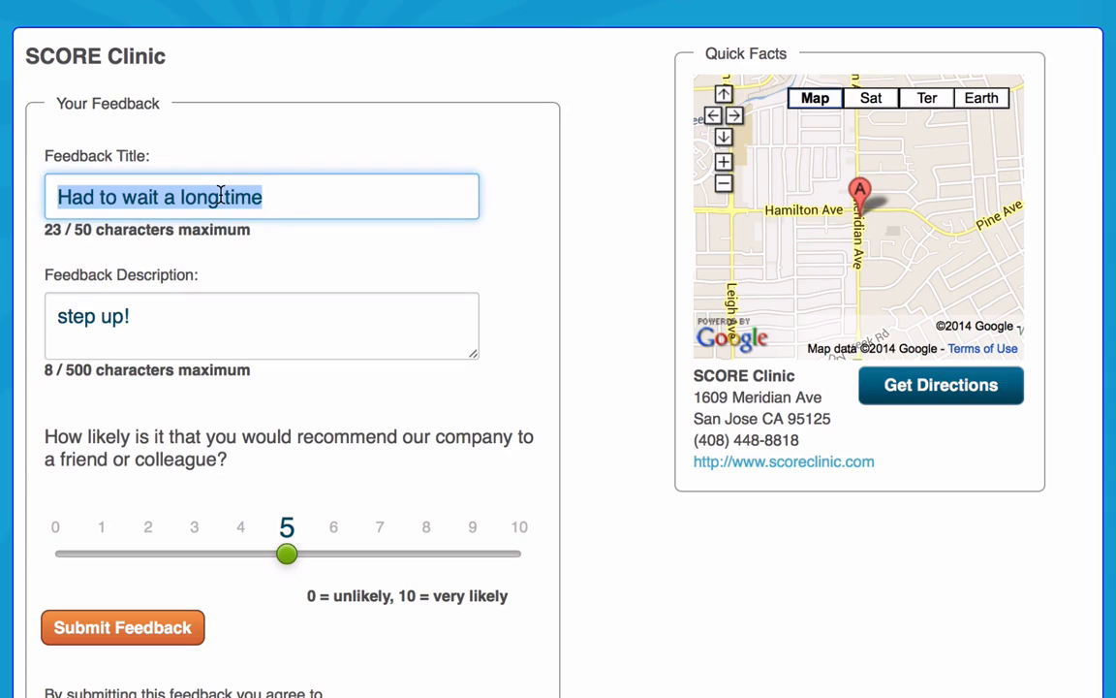
text(Excellent s)
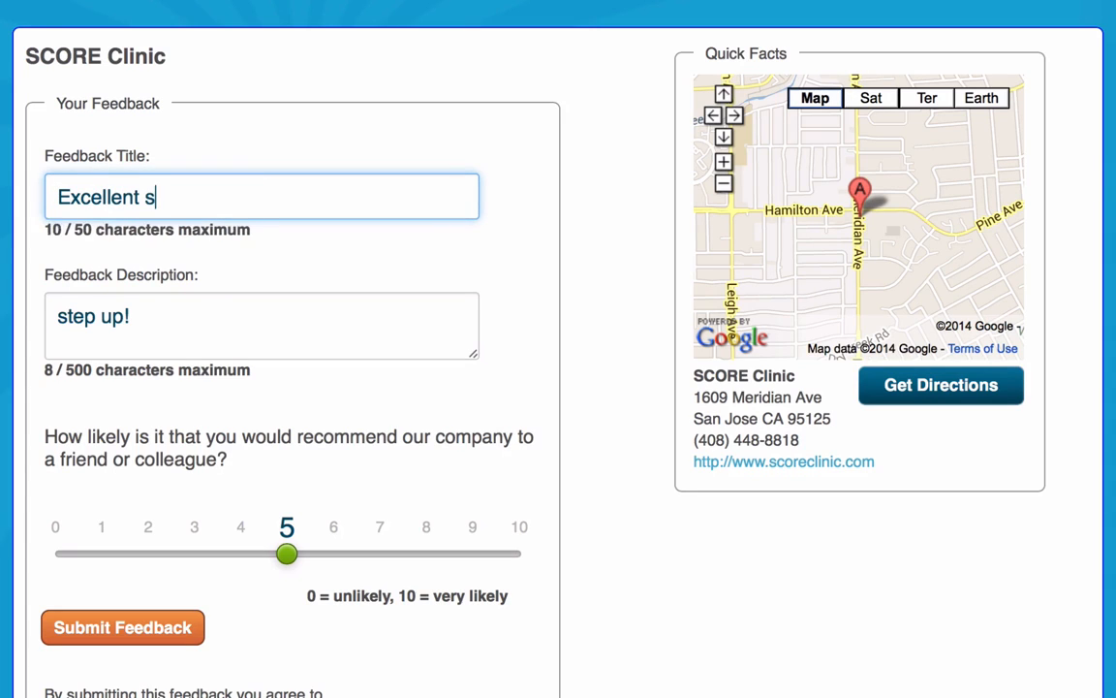
text(ervice!)
key(Tab)
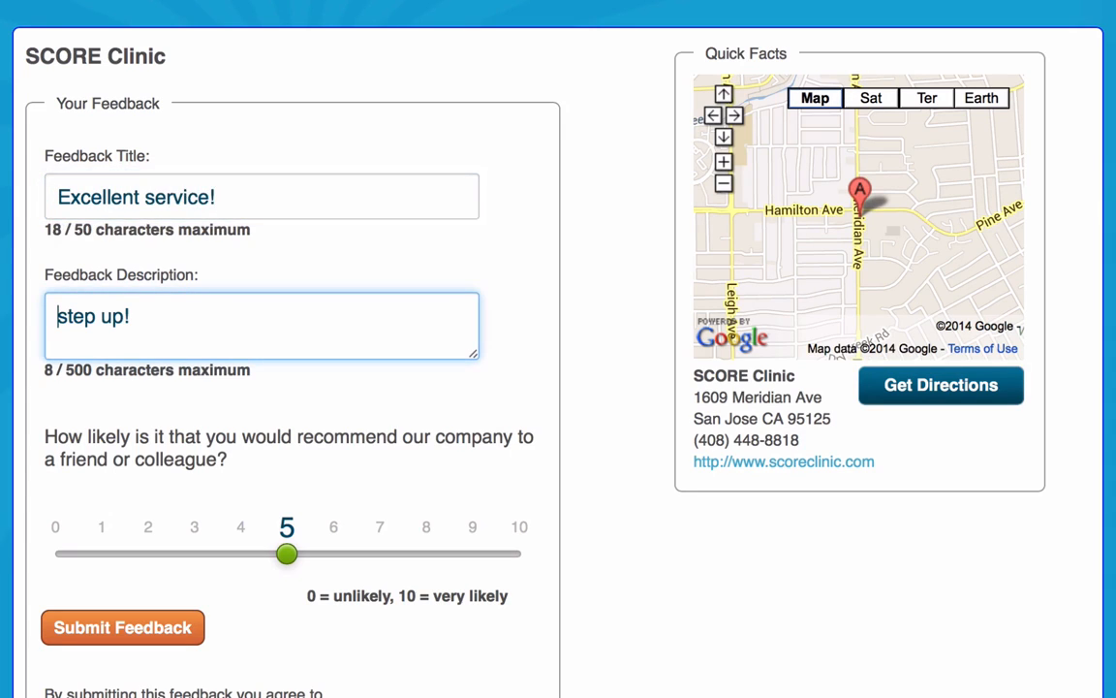
key(ctrl+a)
text(Thanks )
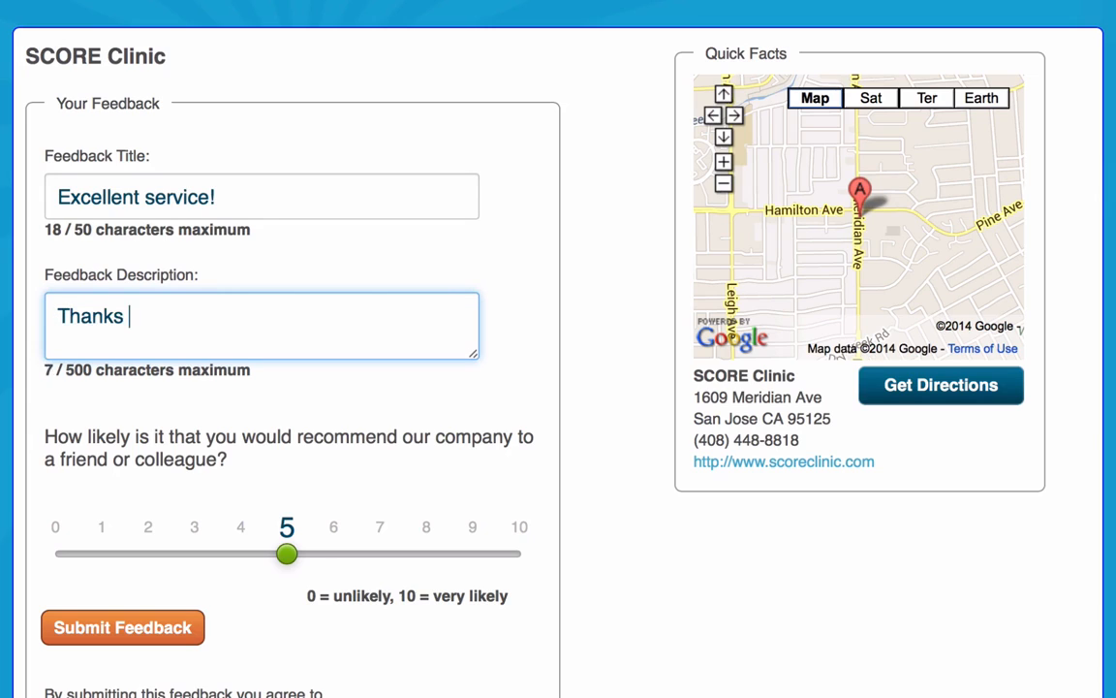
text(for all your help)
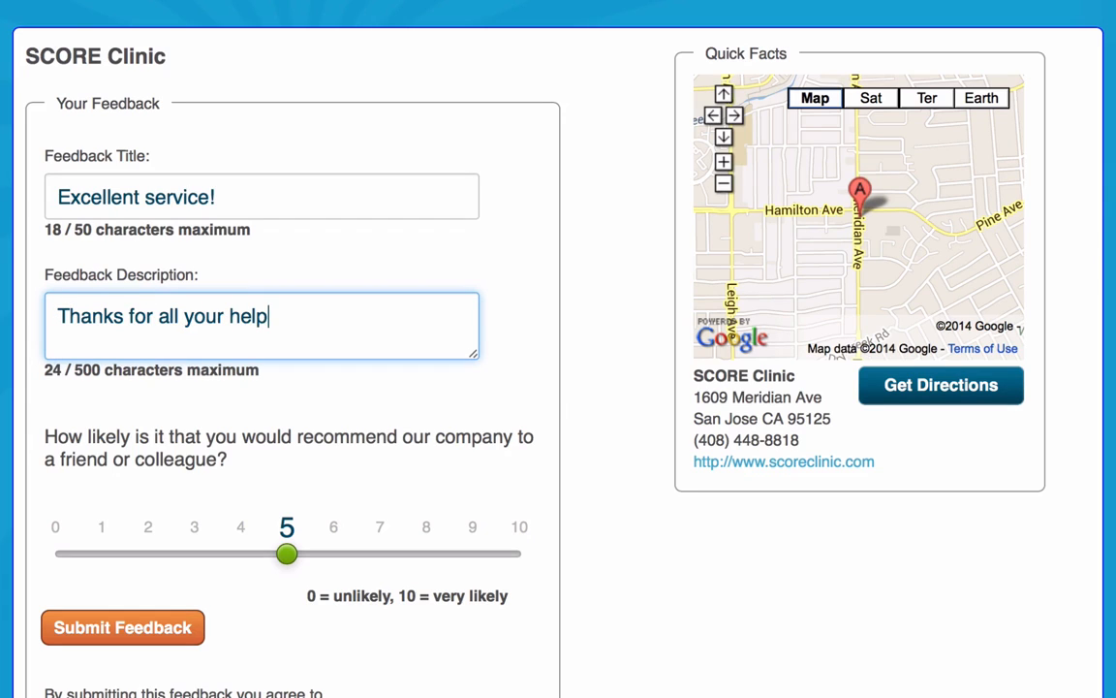
Set the likelihood of recommending the company to 10 and submit the revised feedback
drag(287, 562, 553, 559)
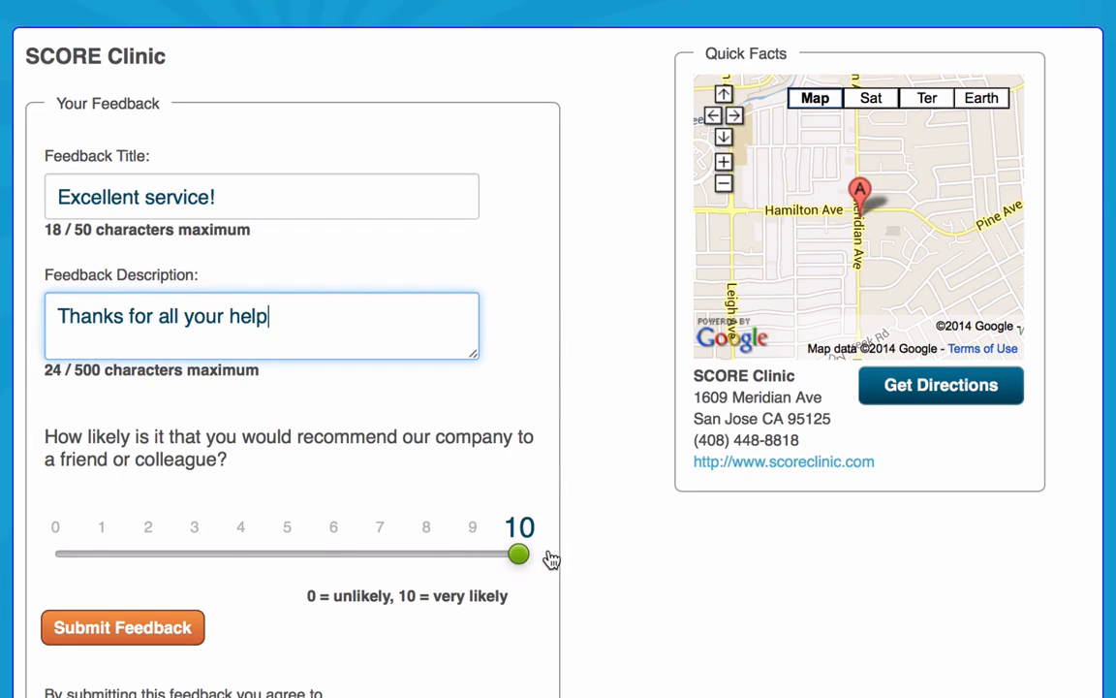
click(155, 632)
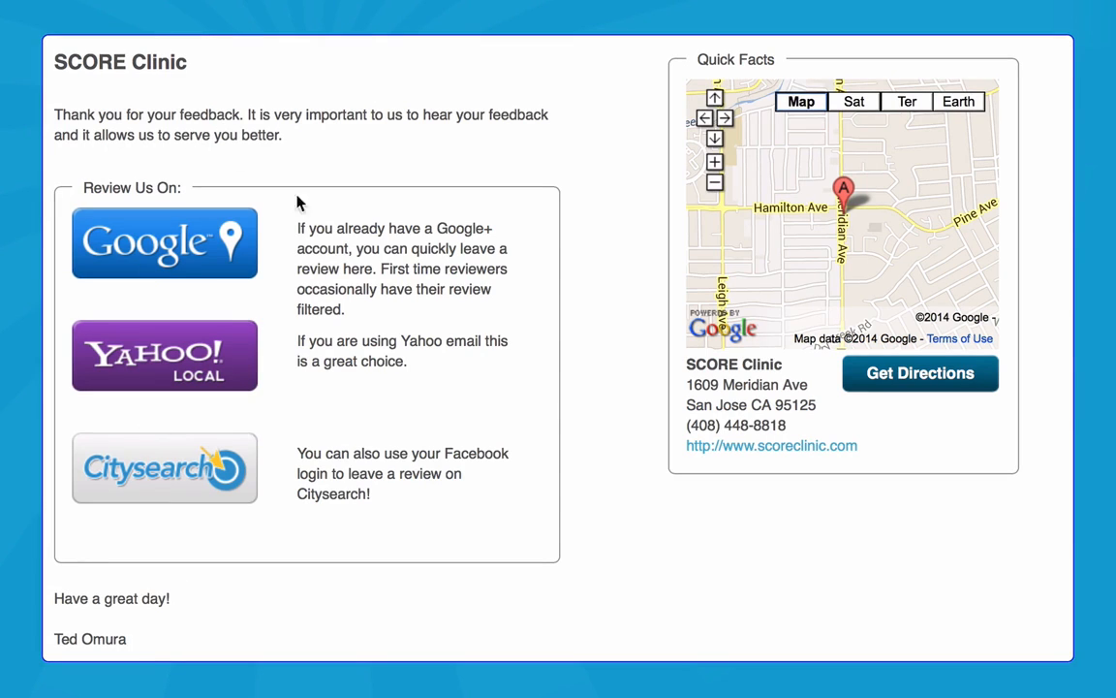
Open the clinic's Google review page from the review site choices and close it again
click(194, 223)
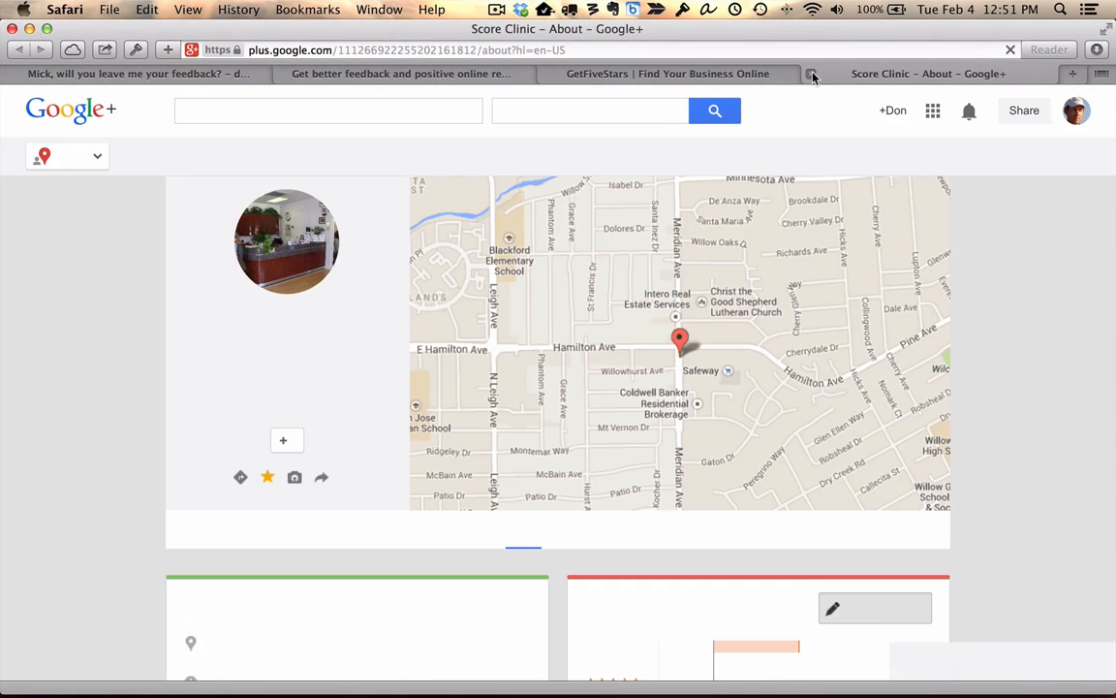
click(810, 74)
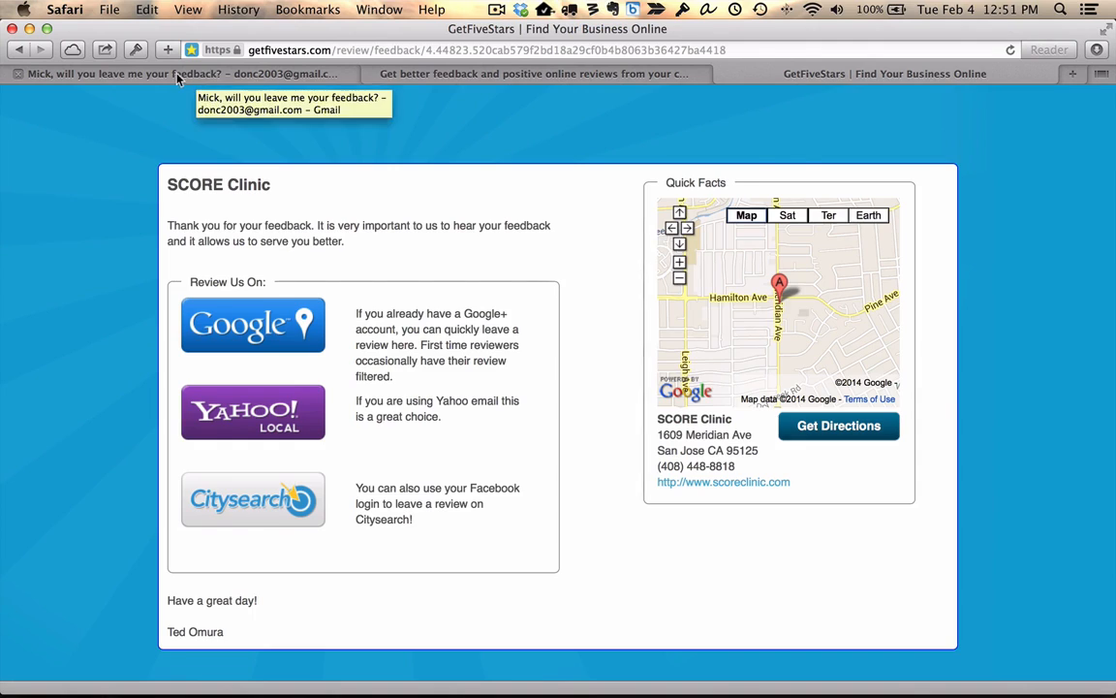
Switch to Gmail and read the "Thank you for your feedback." email sent to the customer
click(203, 73)
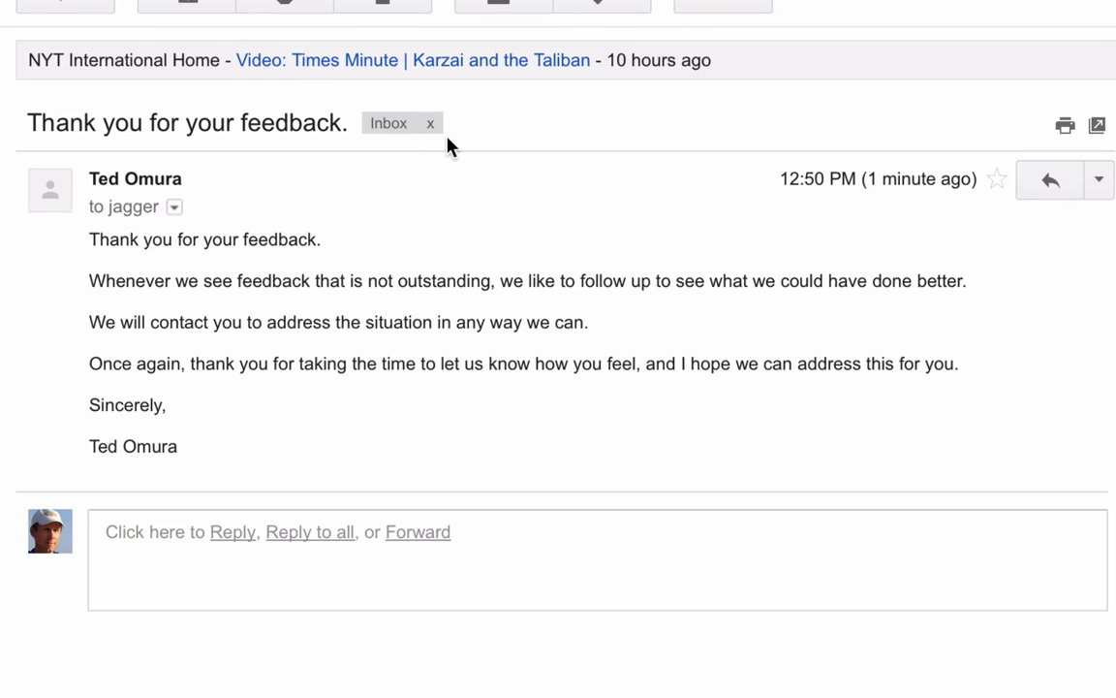
scroll(448, 145, down, 1)
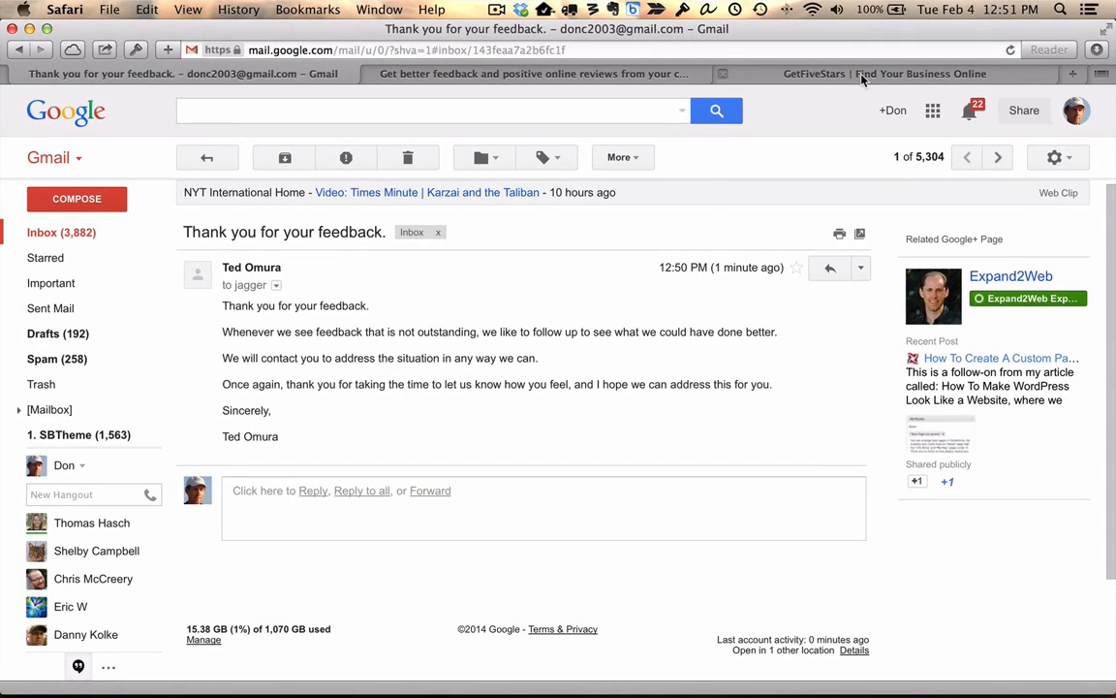
Switch to the GetFiveStars customer dashboard, view the Business Dashboard figures, and reopen SCORE Clinic's customer list
click(861, 74)
click(543, 73)
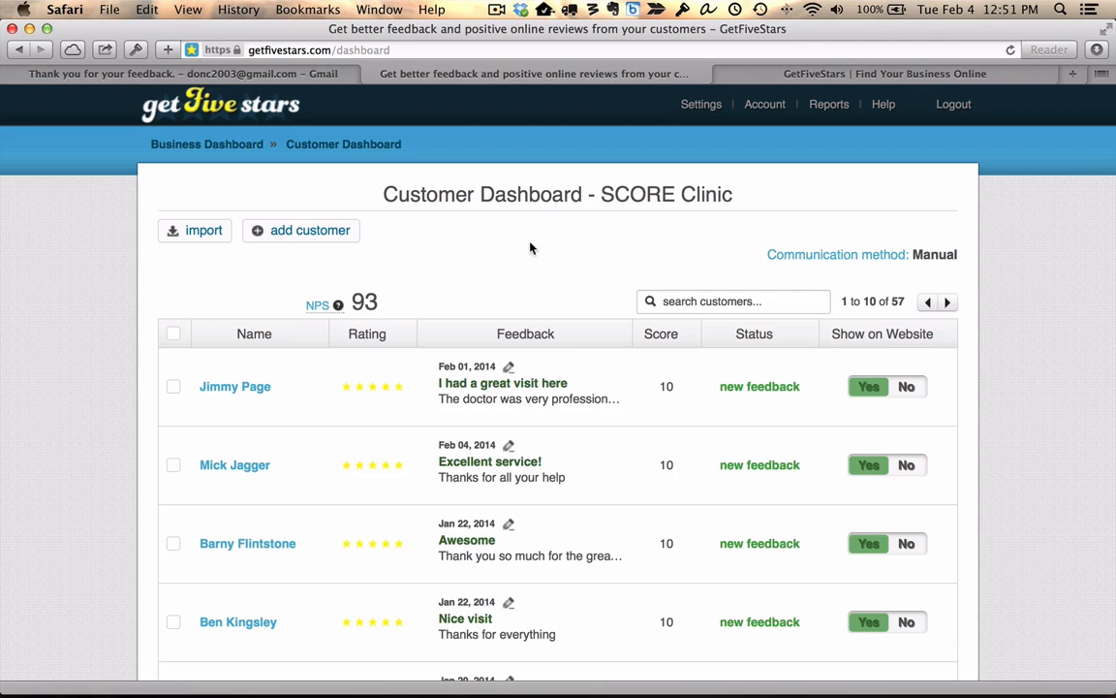
click(225, 144)
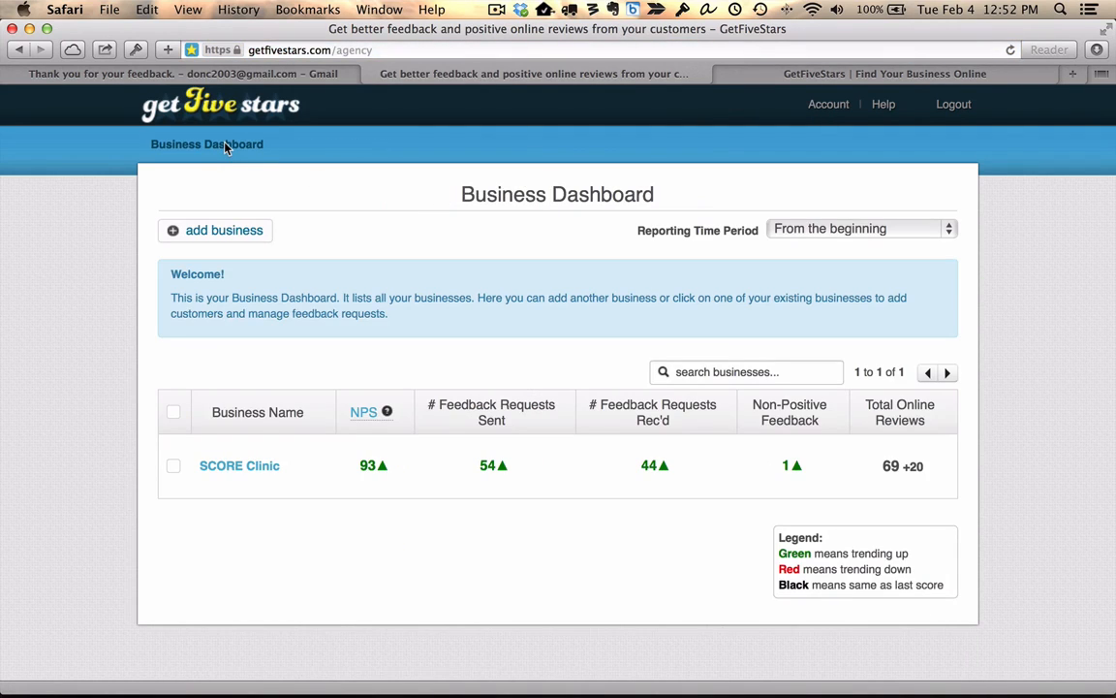
click(233, 467)
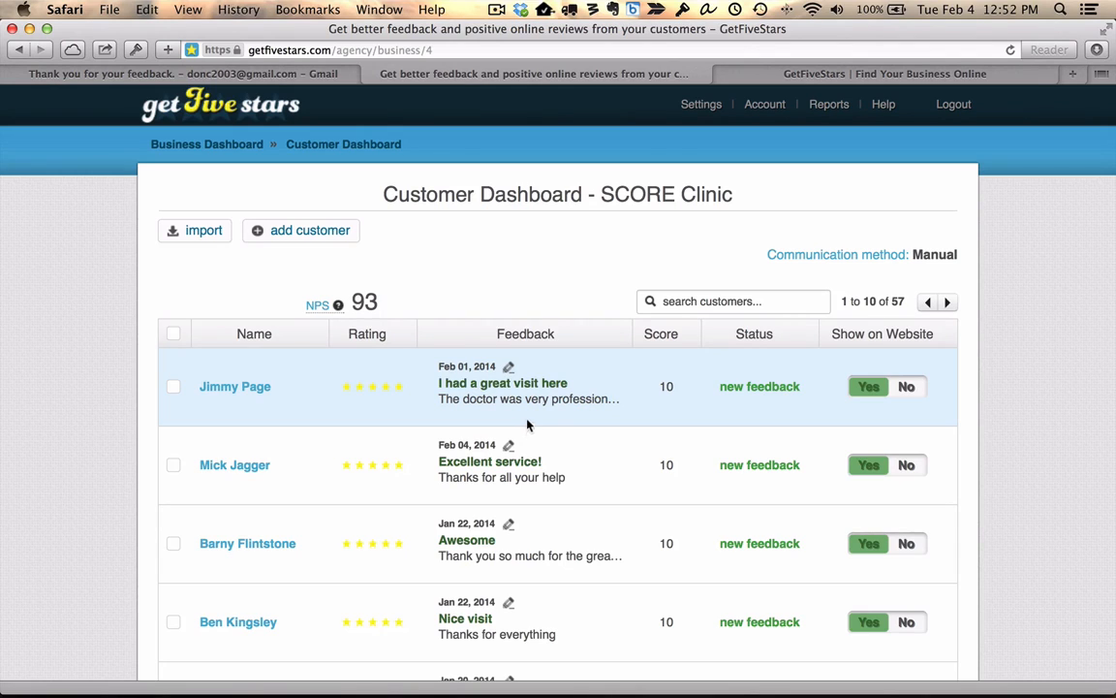
Open the email templates and examine the feedback request's subject, body text and available replacement tags
click(708, 110)
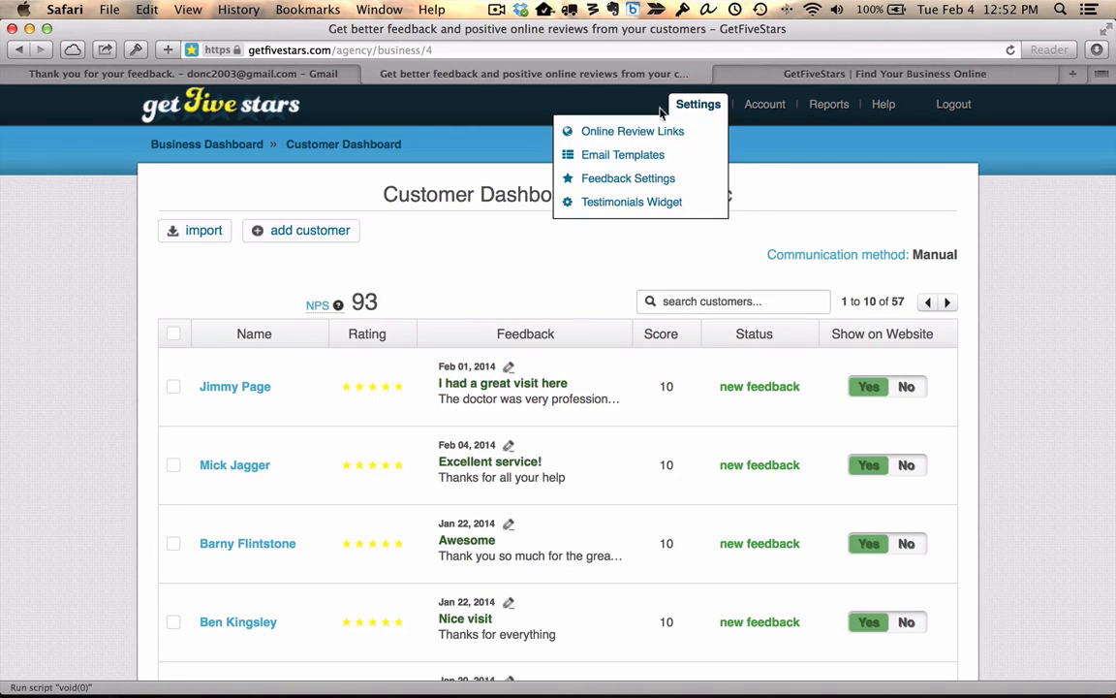
click(641, 158)
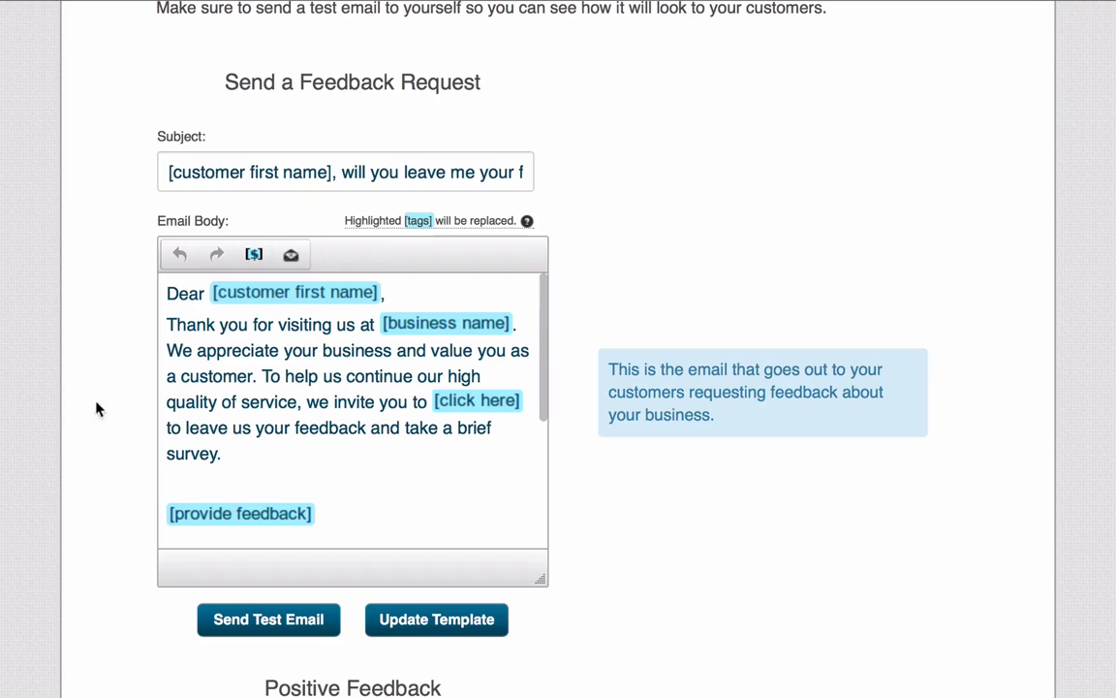
triple_click(418, 170)
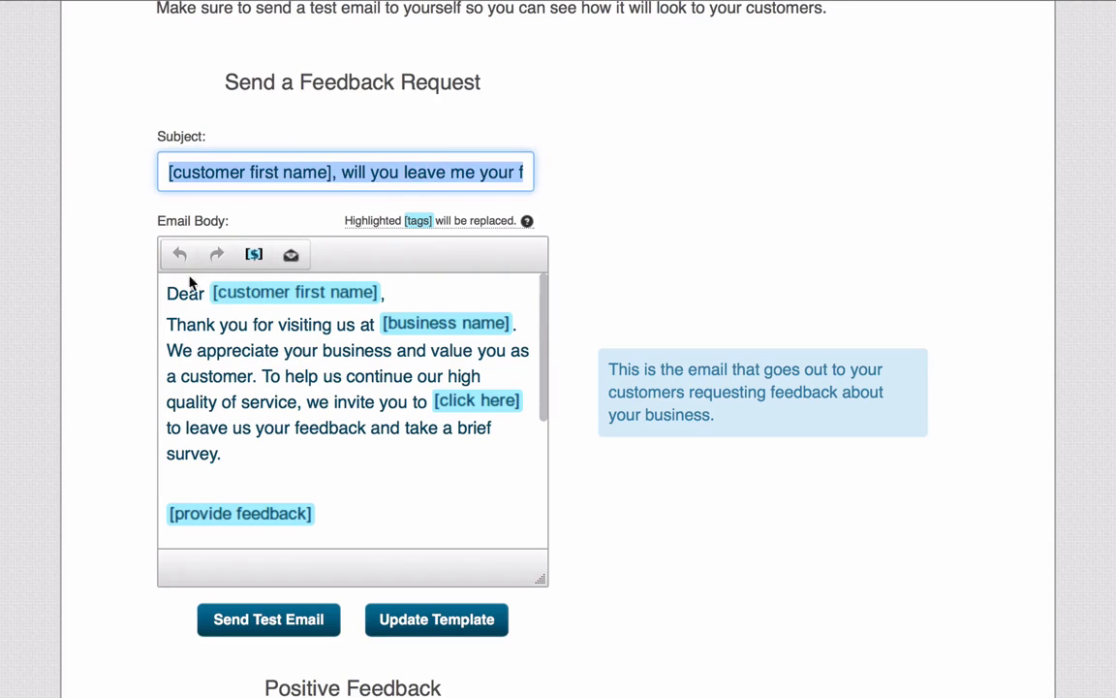
drag(178, 293, 277, 375)
click(281, 376)
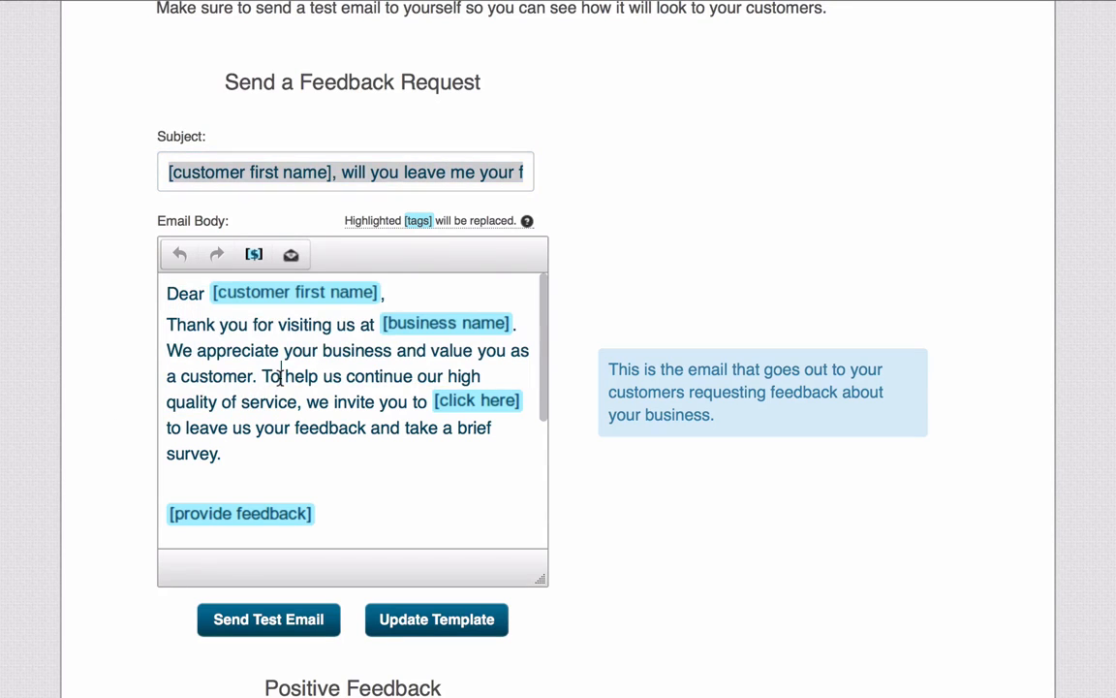
click(252, 257)
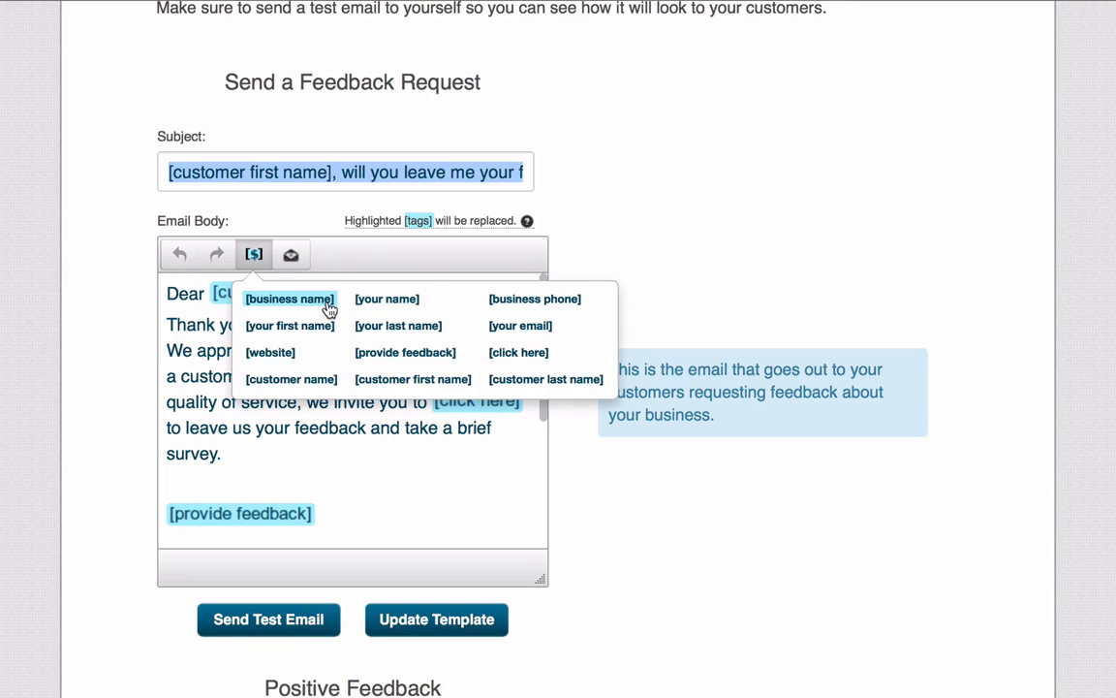
click(199, 352)
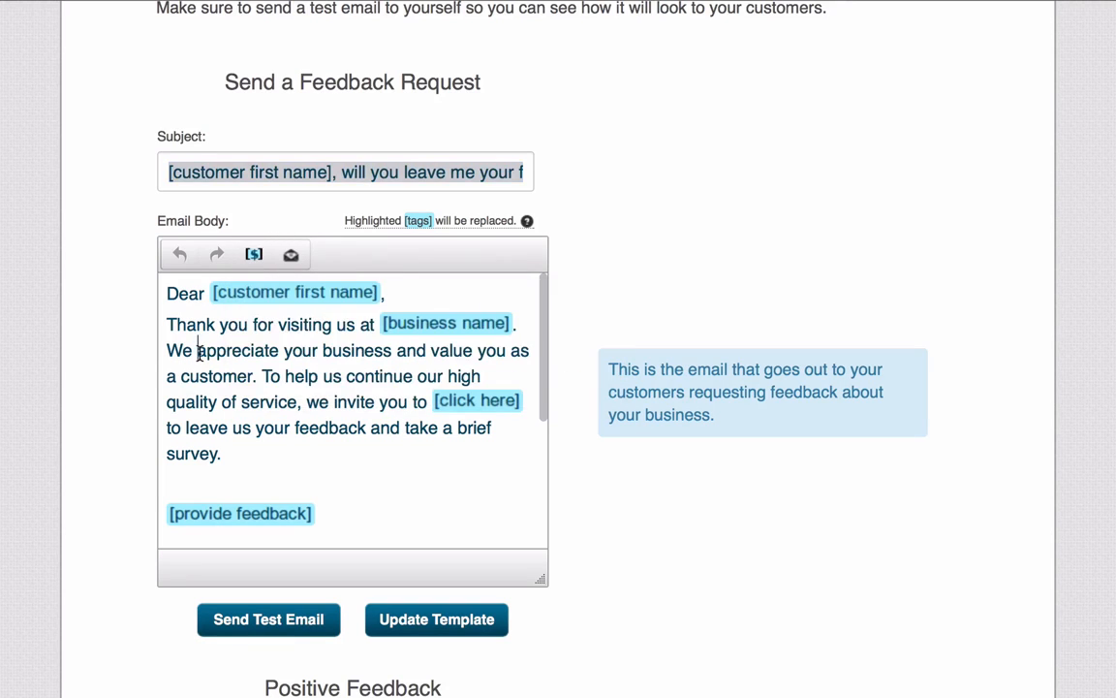
Examine the rest of the feedback request template, the positive and negative feedback emails, and the sender email and map image settings
scroll(204, 427, down, 3)
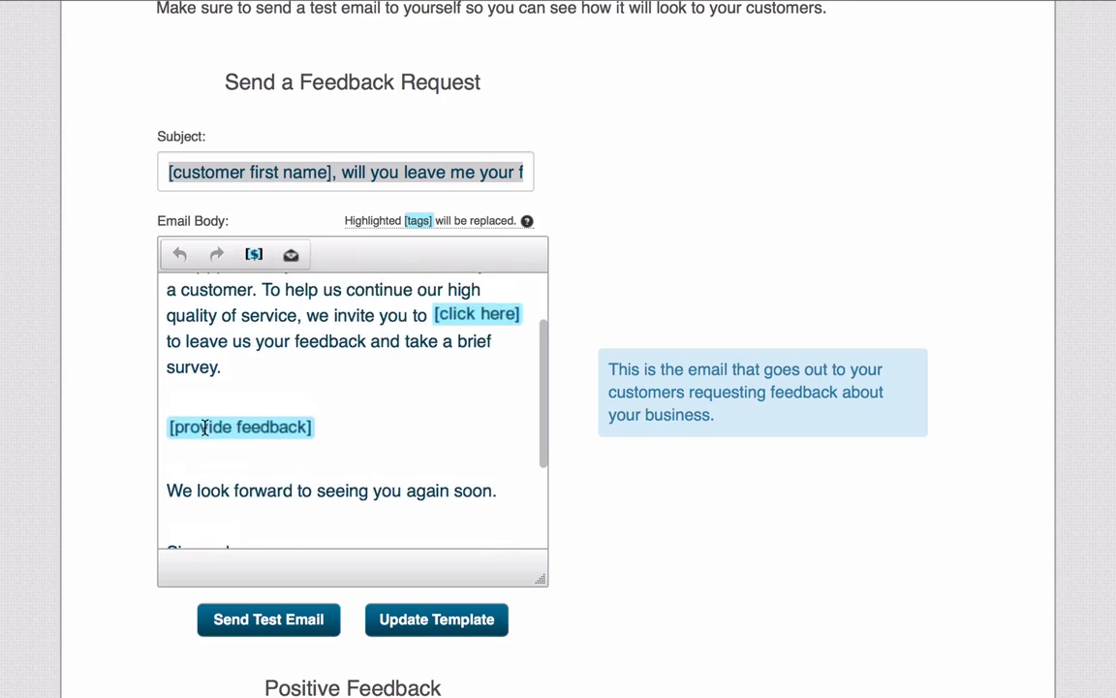
scroll(204, 428, up, 1)
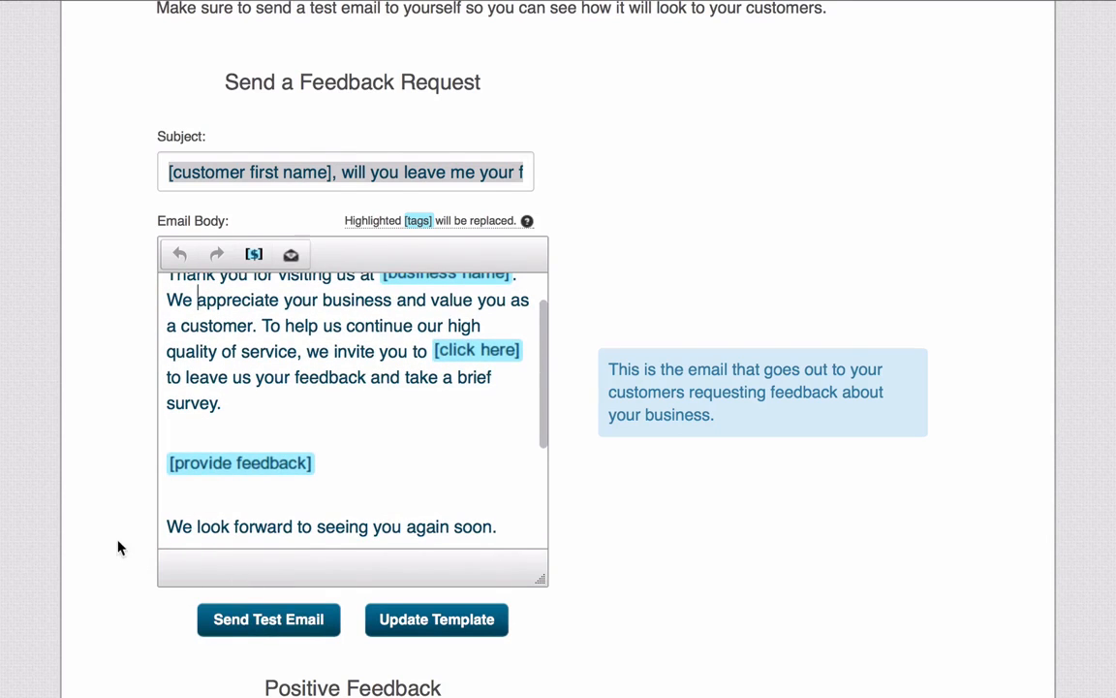
scroll(117, 548, down, 3)
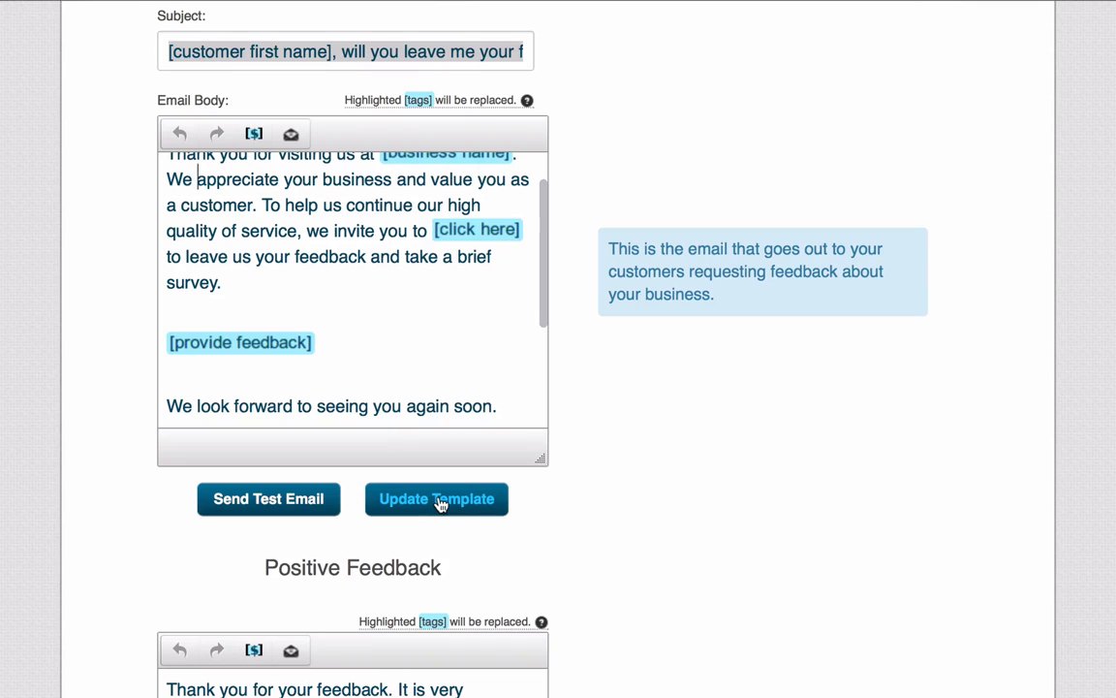
scroll(39, 502, down, 2)
scroll(38, 502, down, 5)
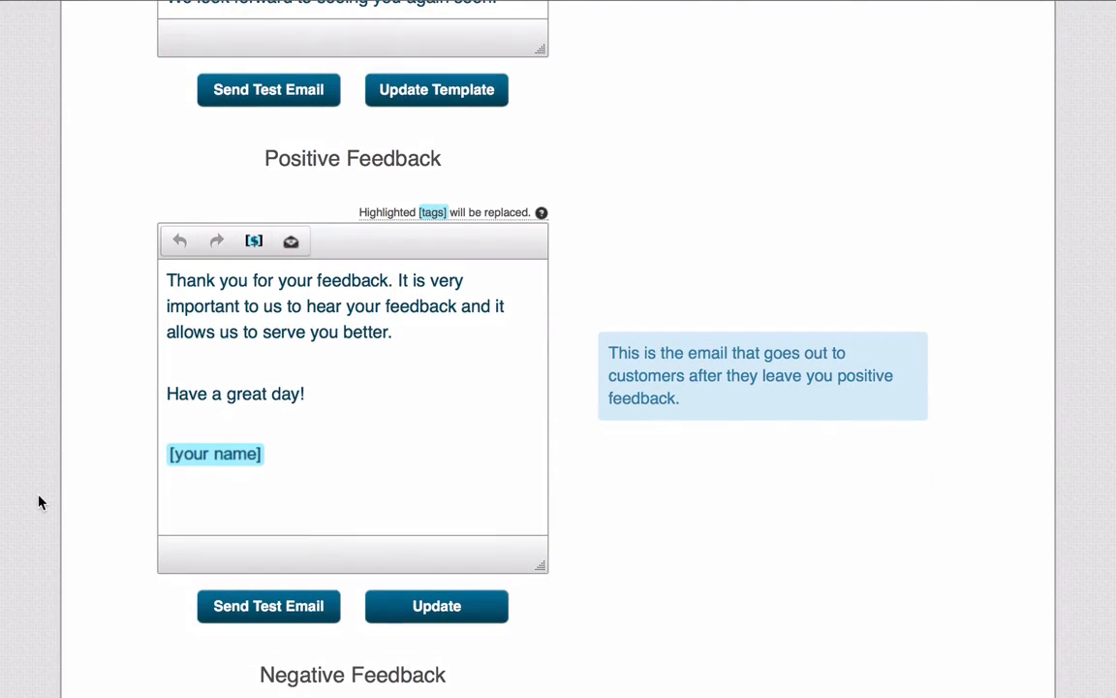
scroll(39, 502, down, 7)
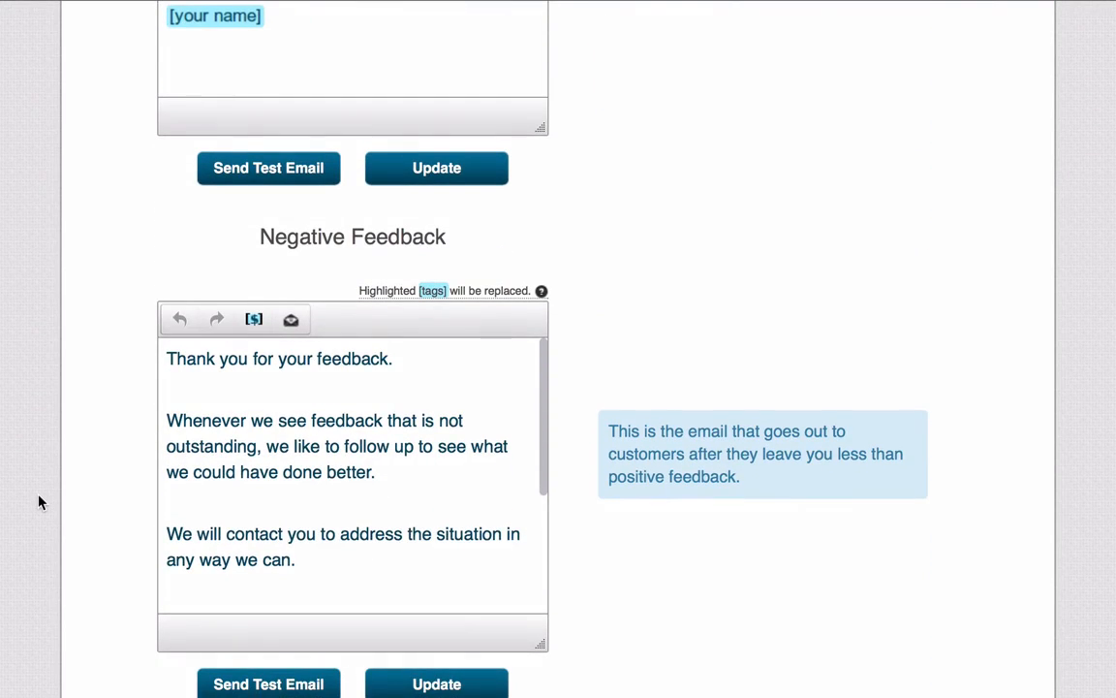
scroll(38, 502, down, 8)
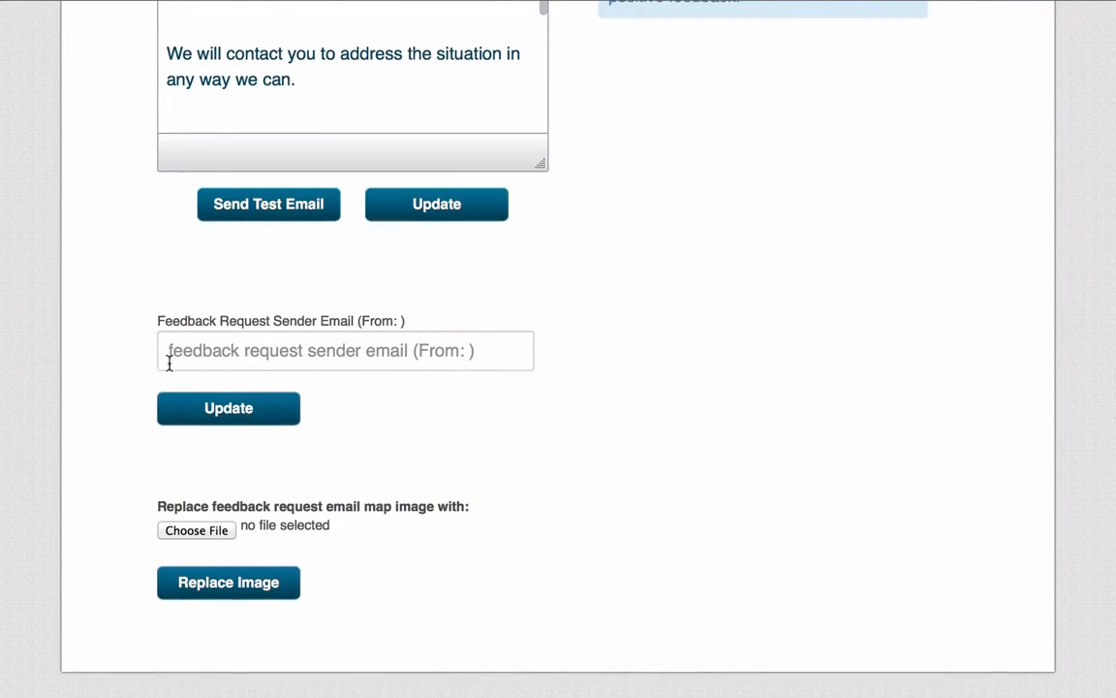
click(239, 352)
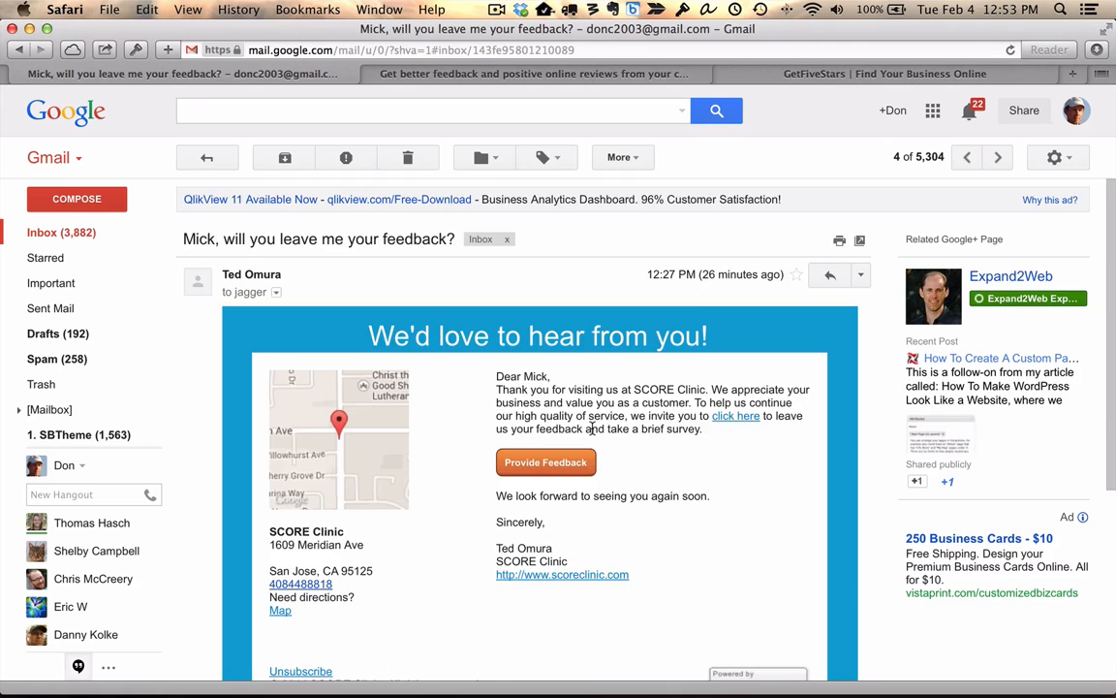
Switch to Gmail and view the layout and map image of the feedback request email
scroll(593, 428, down, 3)
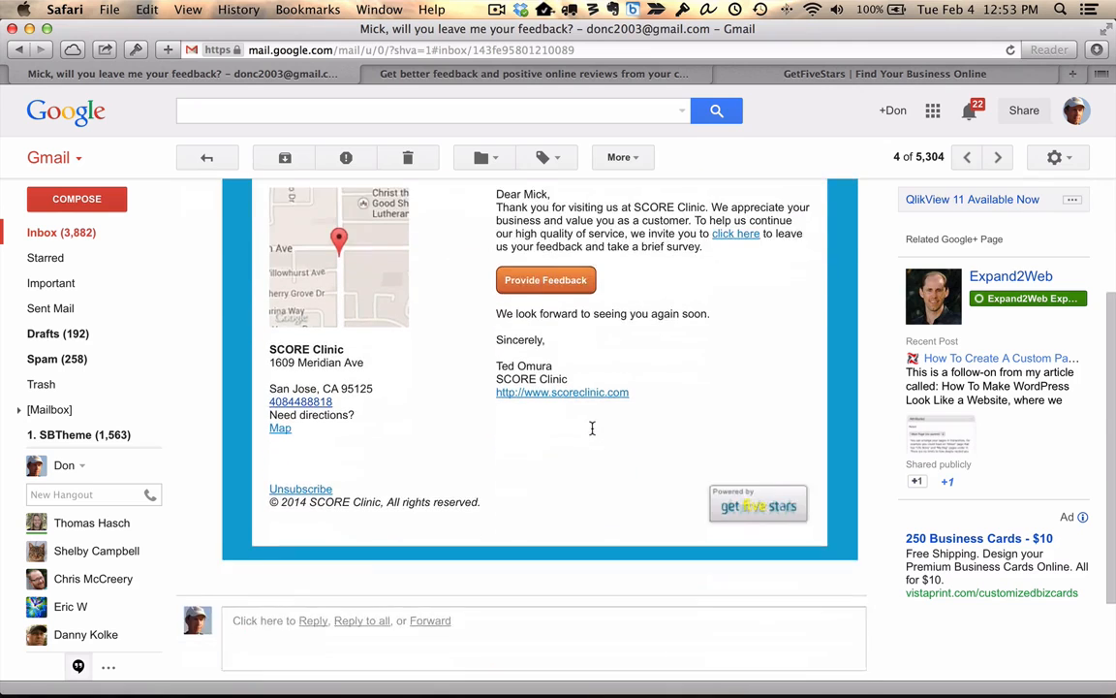
scroll(592, 429, up, 1)
scroll(592, 429, up, 3)
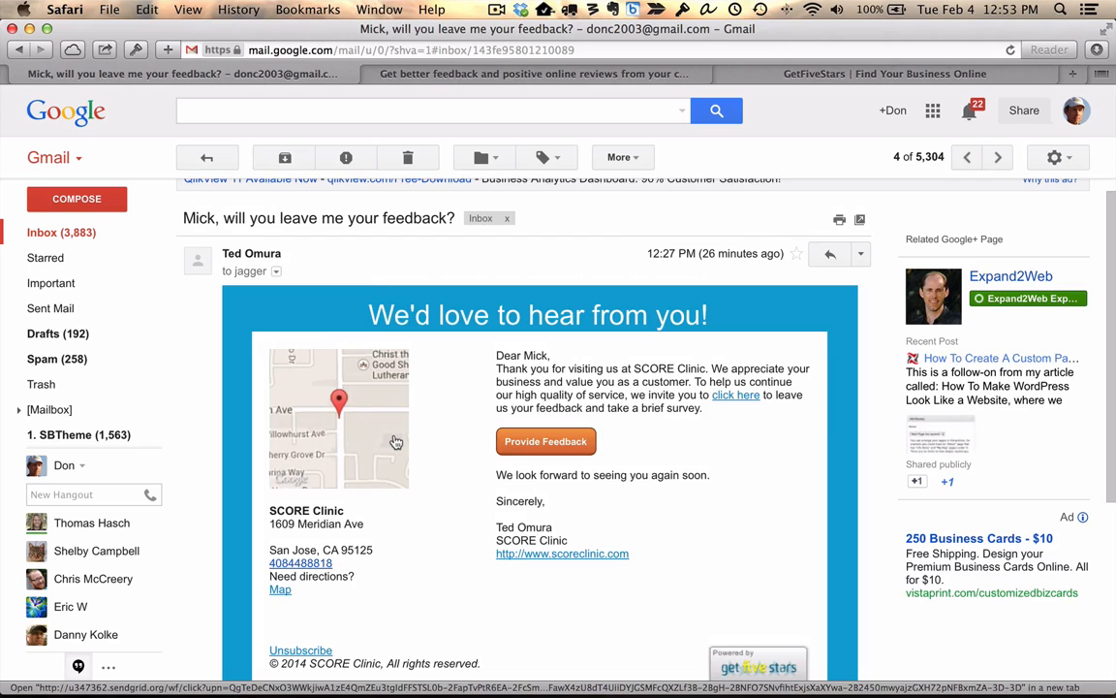
Switch back to GetFiveStars and open the Feedback Settings for SCORE Clinic
click(495, 72)
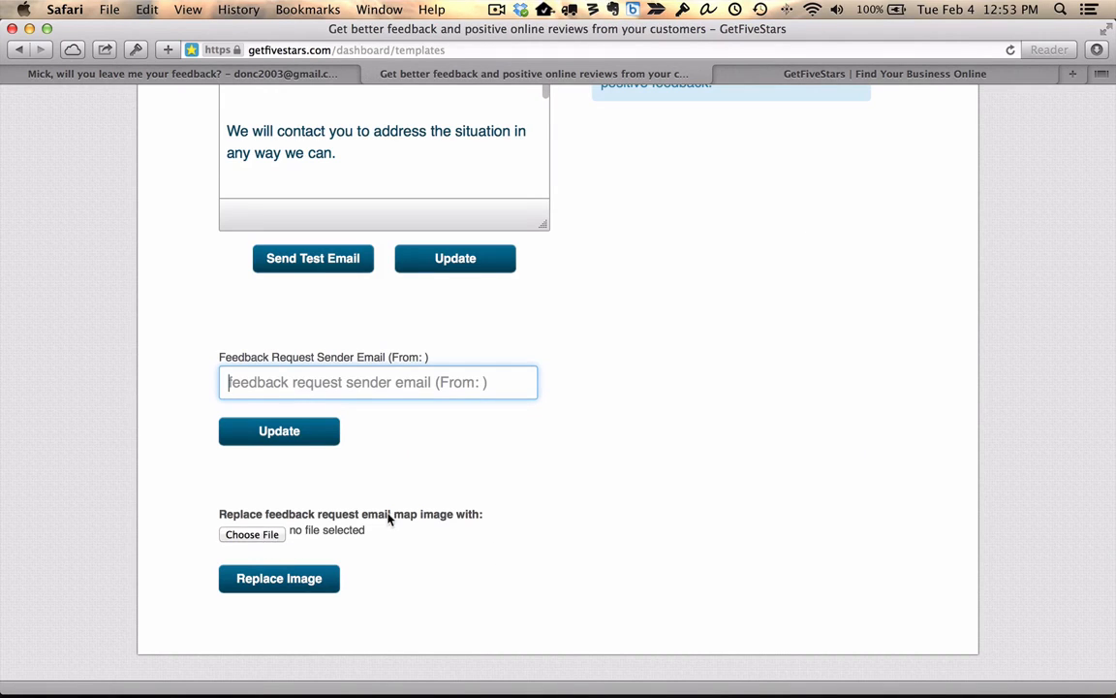
scroll(568, 386, up, 5)
scroll(568, 386, up, 10)
click(695, 106)
click(655, 180)
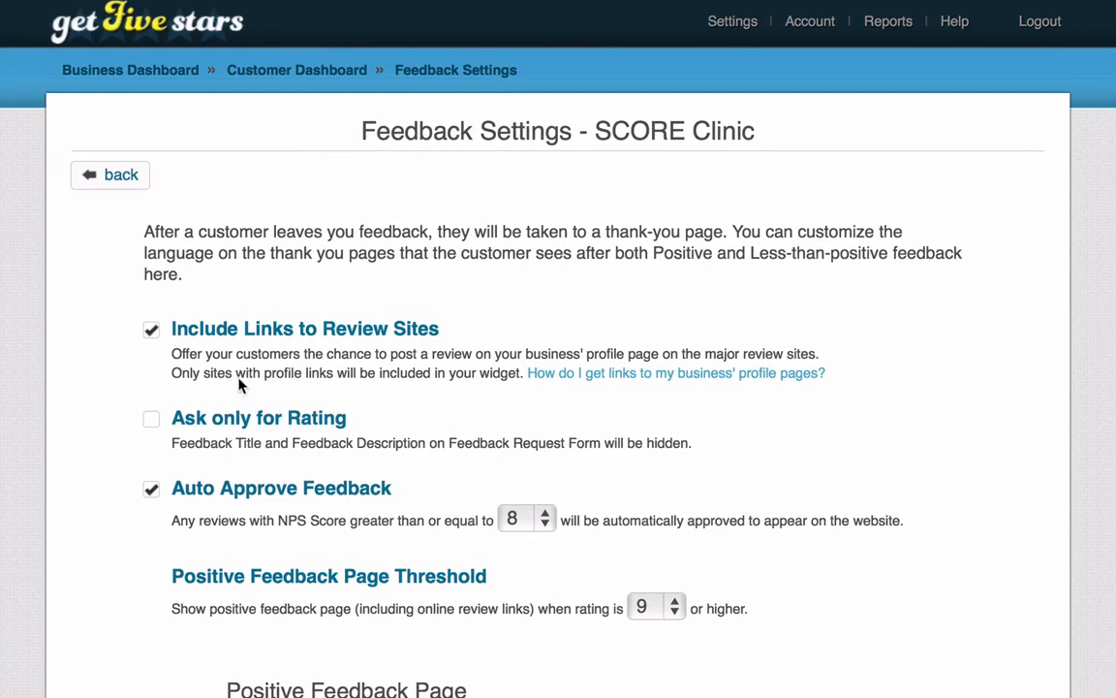
Examine the thank-you page texts for positive and negative feedback
scroll(69, 475, down, 10)
scroll(70, 474, down, 6)
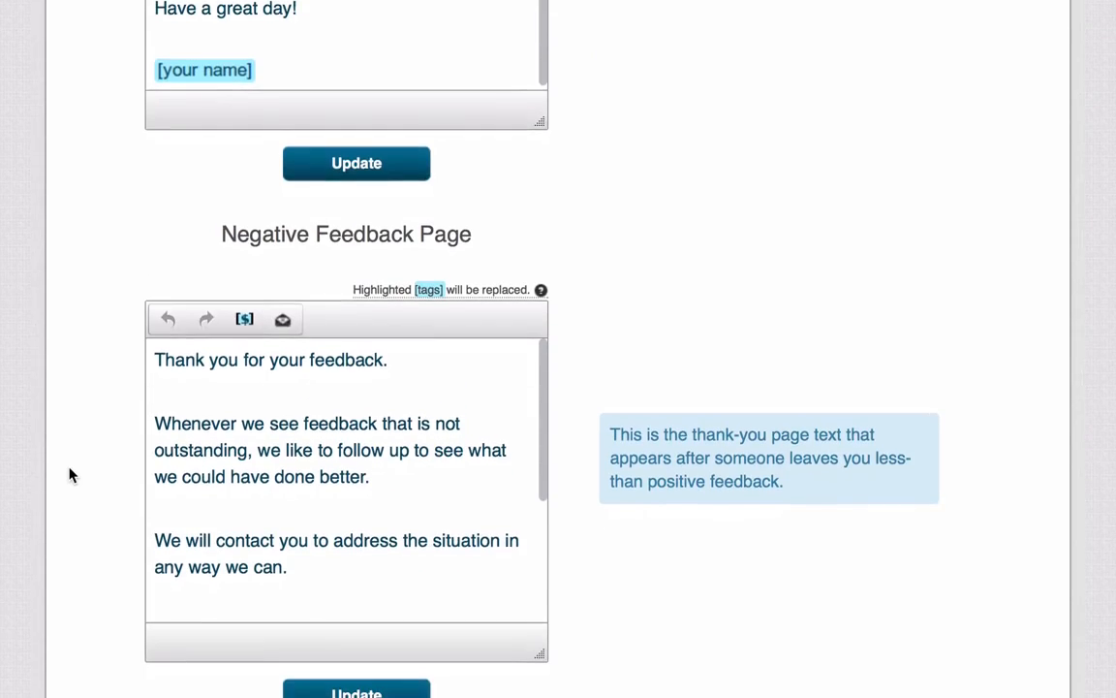
scroll(70, 475, up, 7)
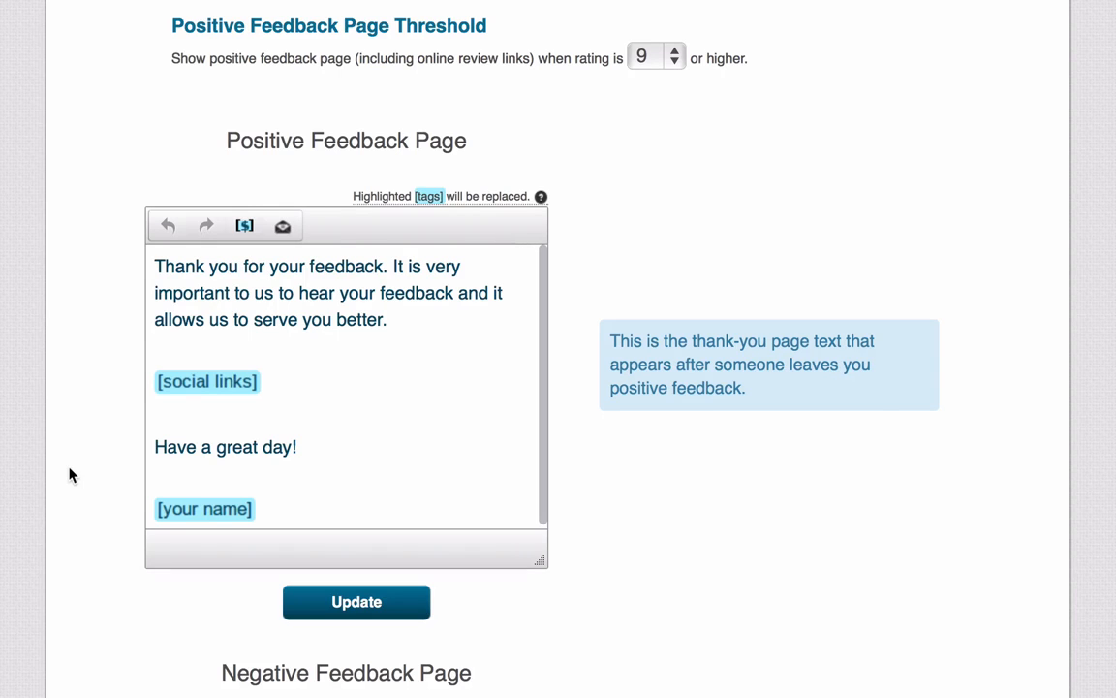
scroll(70, 475, down, 6)
scroll(70, 475, down, 1)
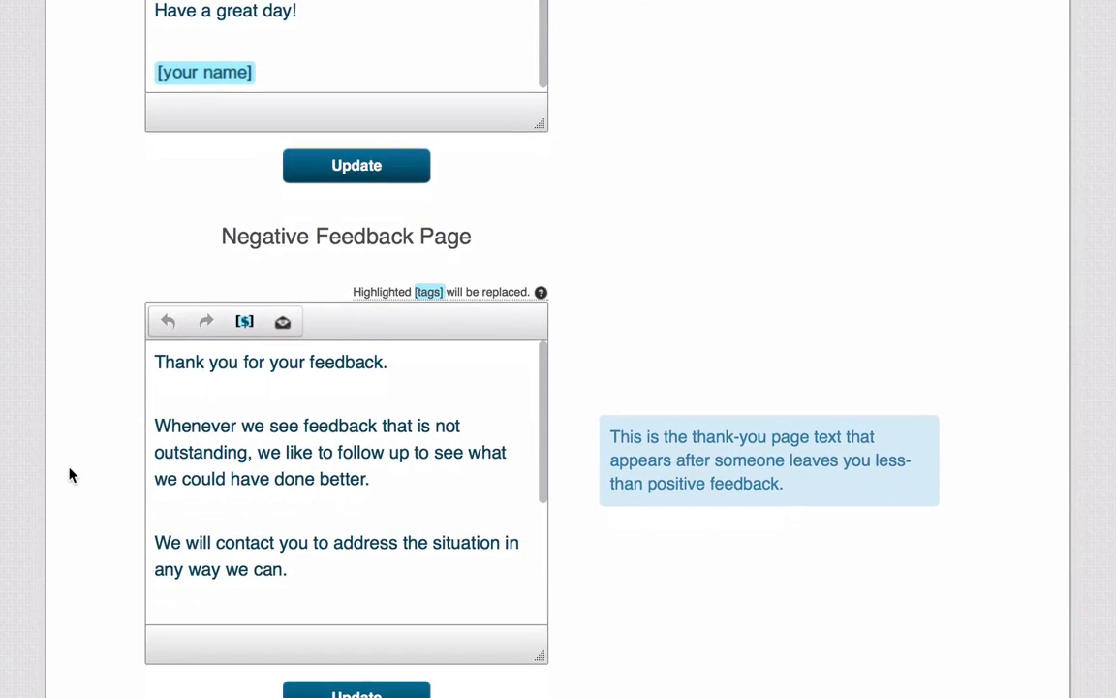
drag(190, 425, 276, 508)
click(147, 379)
Set the Positive Feedback Page Threshold to 7 and keep the auto-approve NPS score at 8
scroll(111, 374, up, 1)
scroll(111, 374, up, 10)
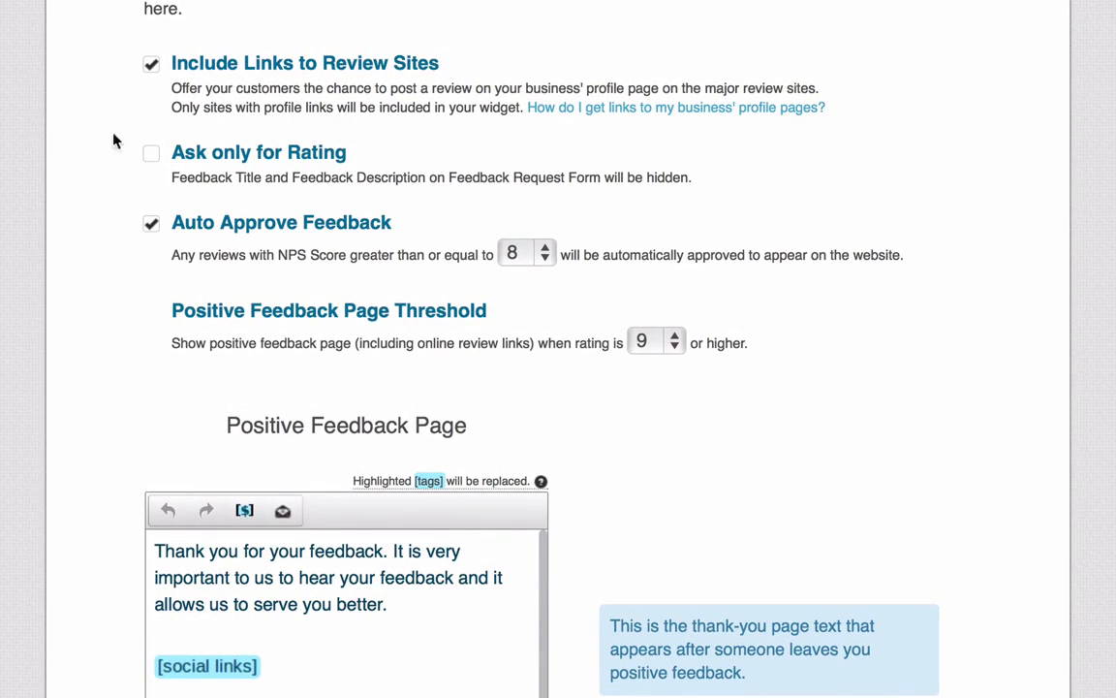
scroll(114, 107, down, 1)
scroll(114, 106, up, 2)
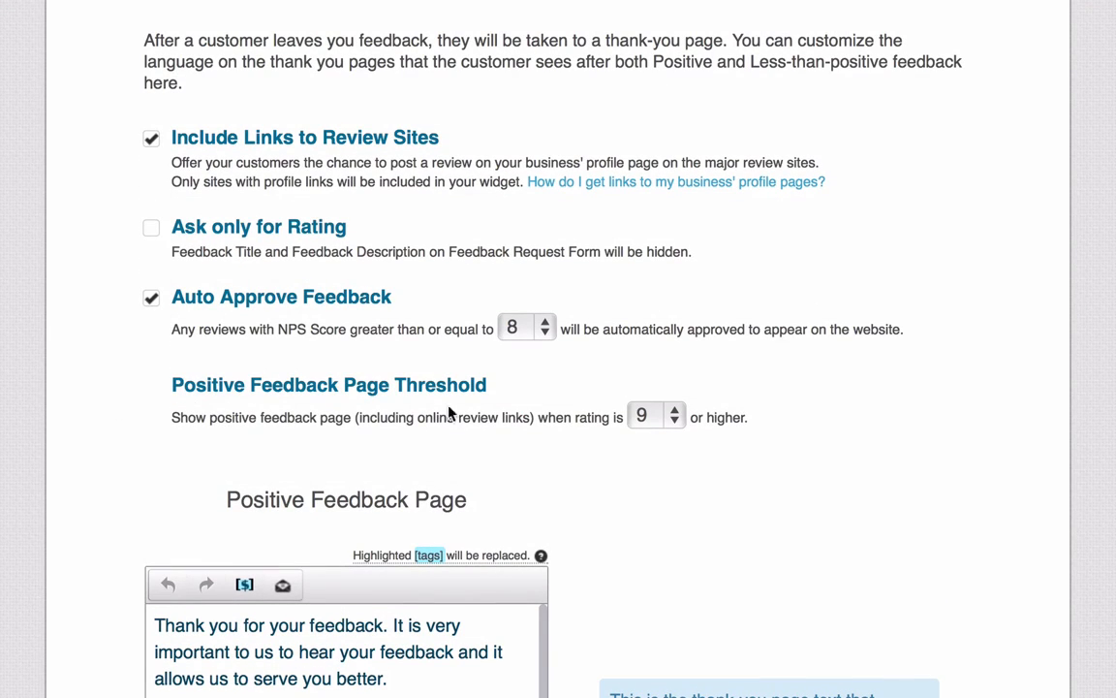
click(664, 417)
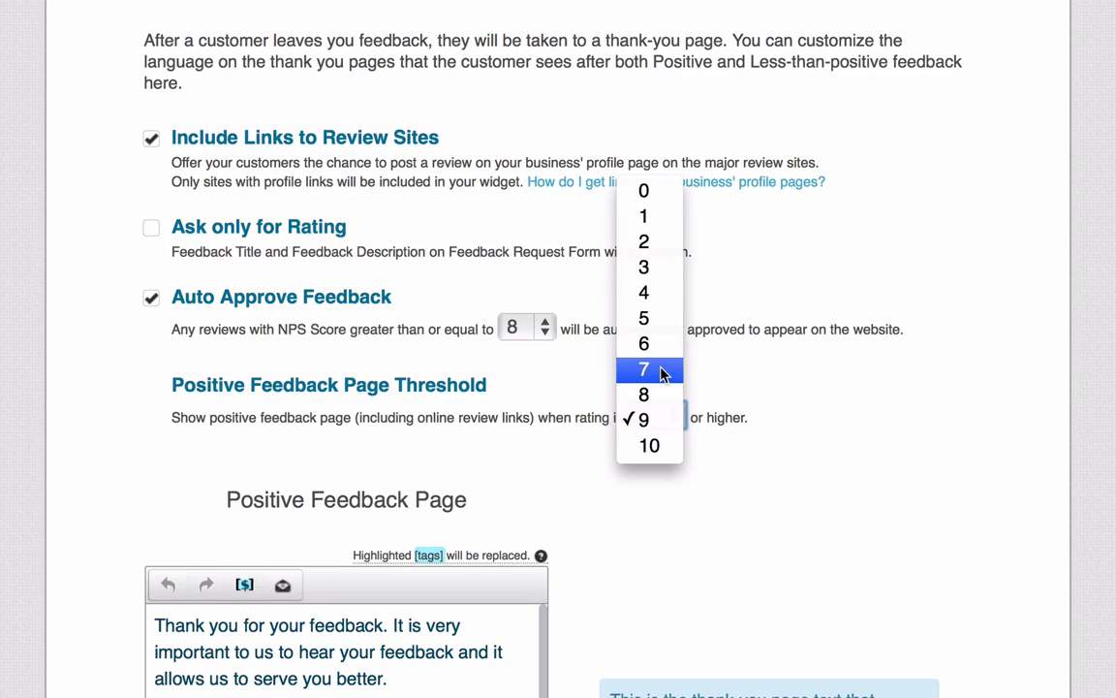
click(654, 370)
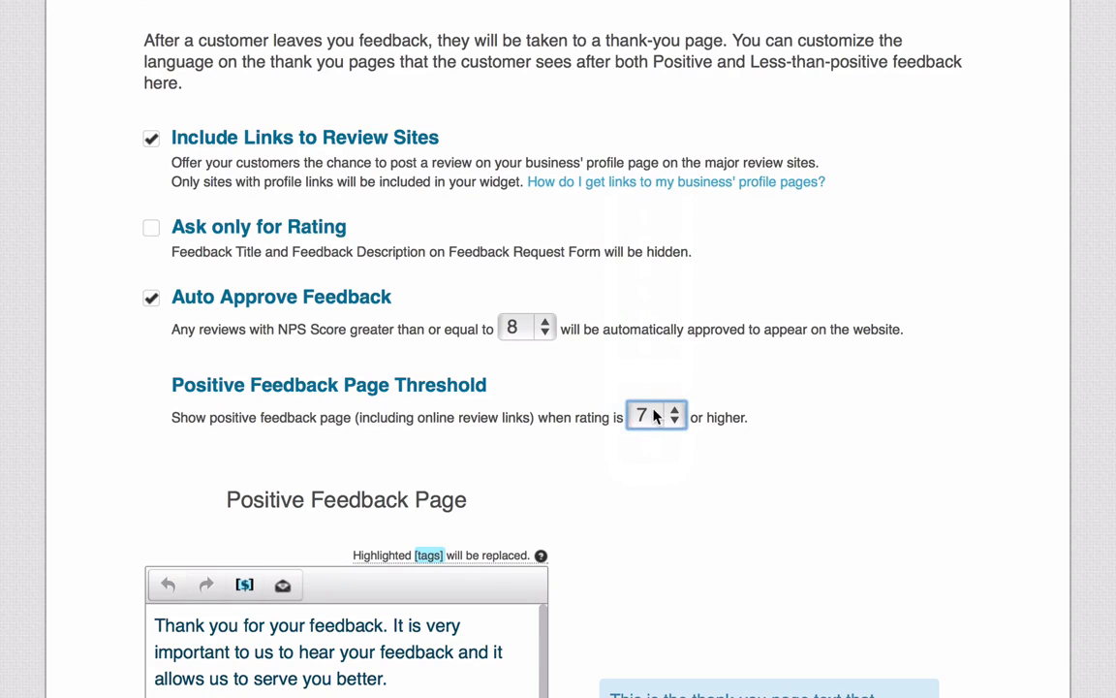
click(531, 333)
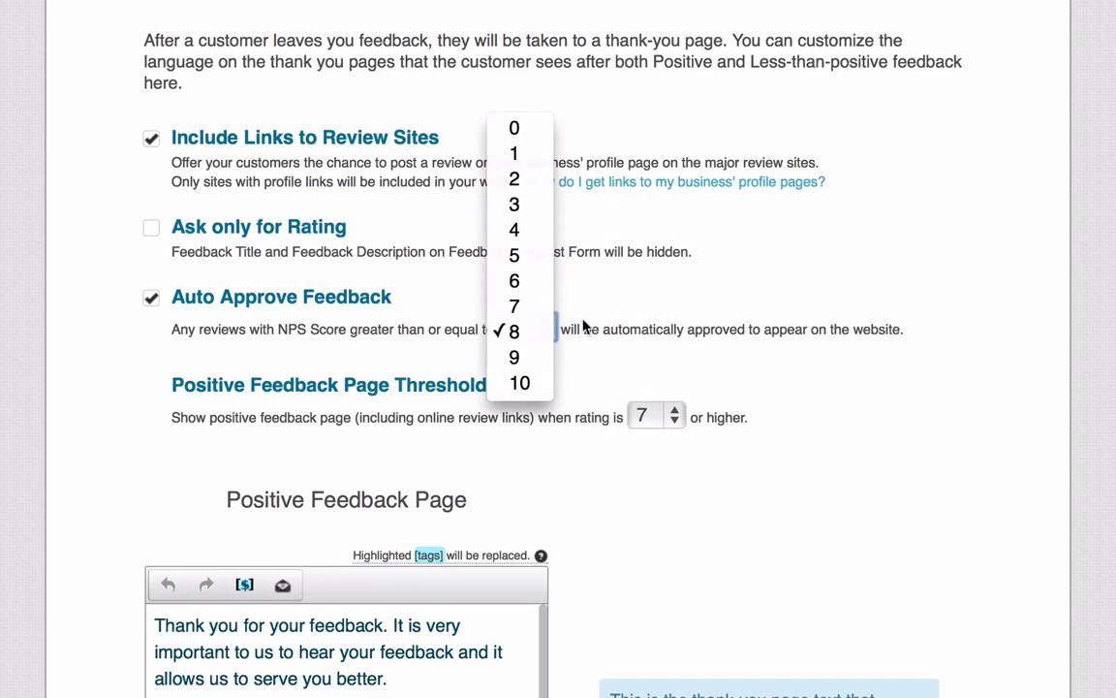
click(532, 333)
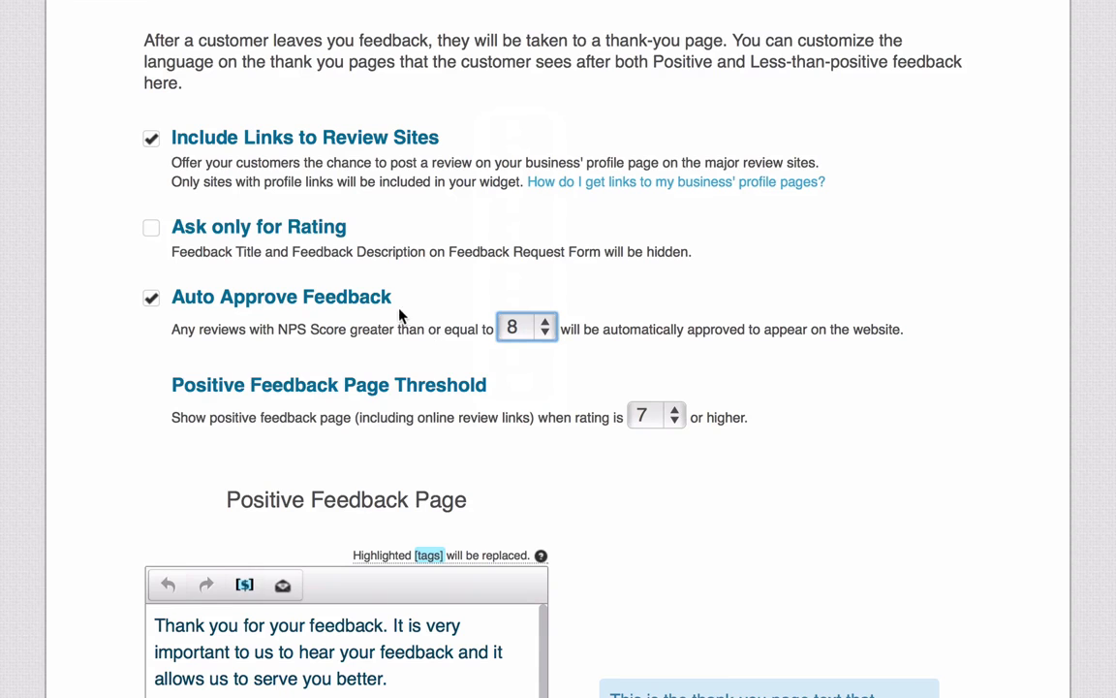
Return to the Customer Dashboard and open SCORE Clinic's Online Review Links
scroll(397, 317, up, 4)
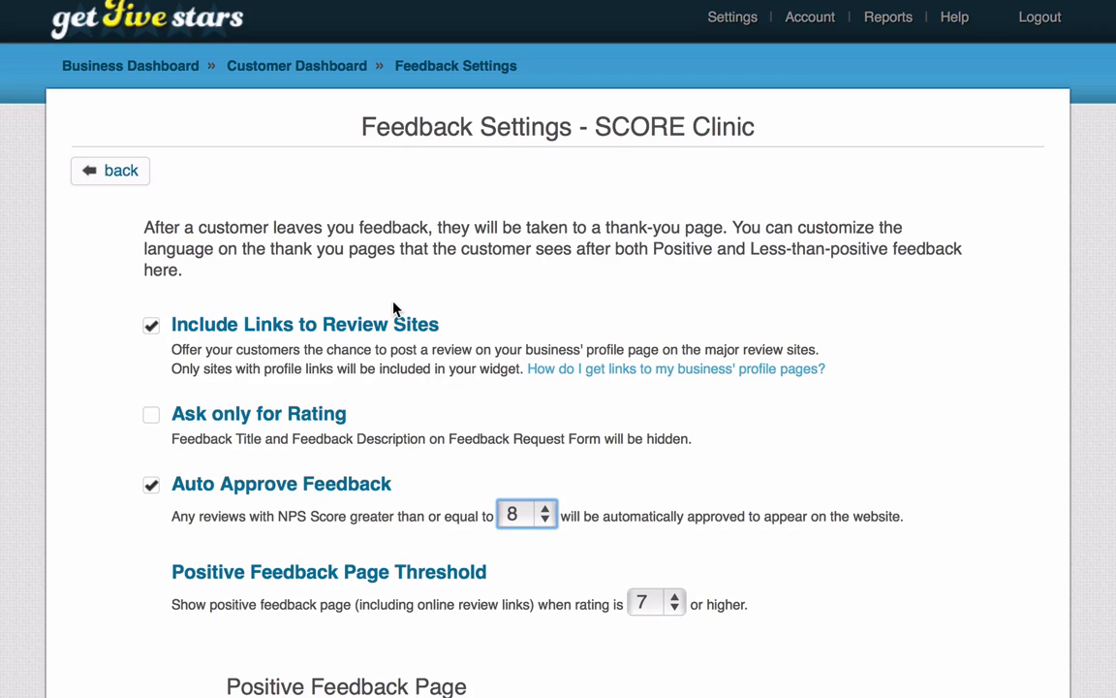
click(126, 174)
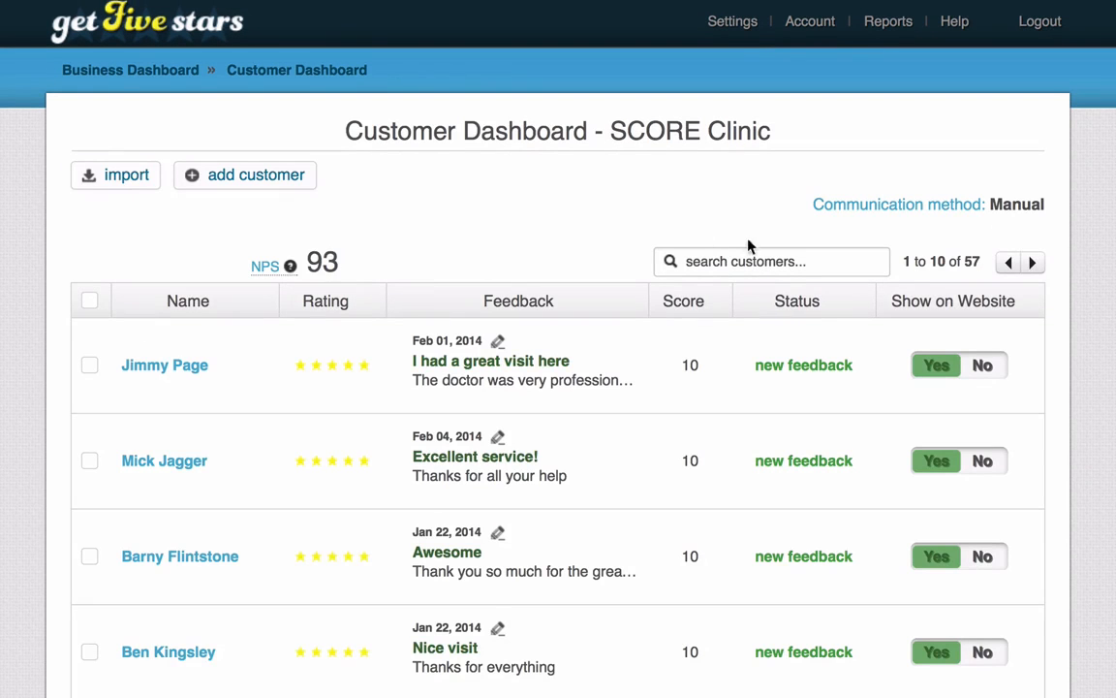
click(735, 23)
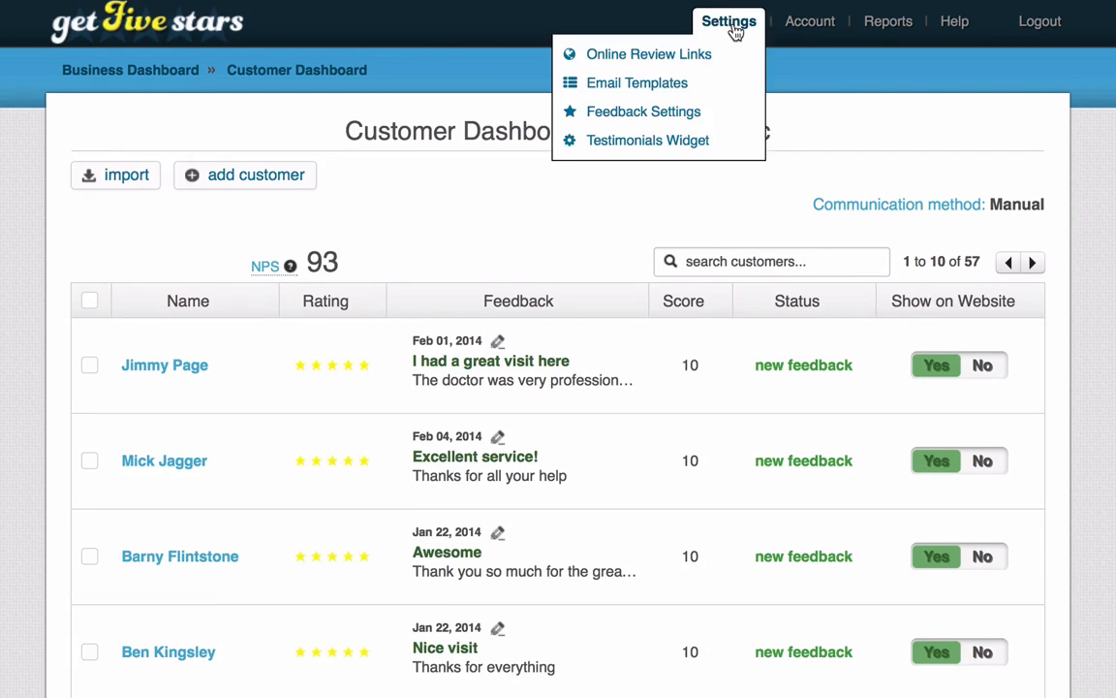
click(655, 57)
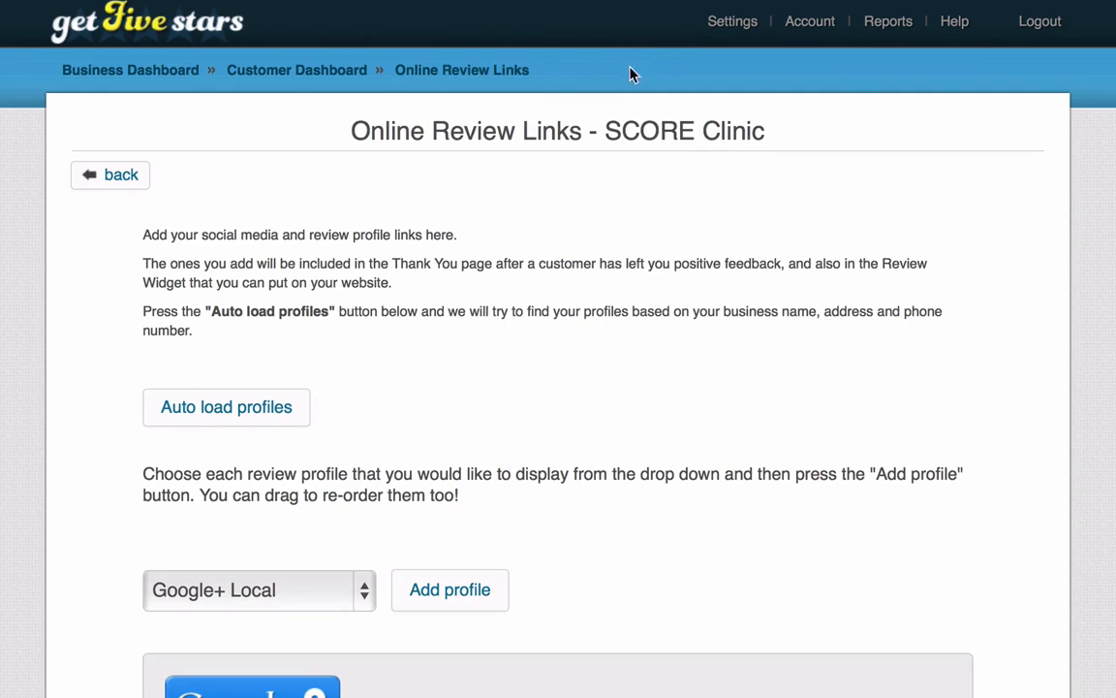
View the clinic's review profile links and the choices of review sites that can be added
click(733, 25)
click(32, 419)
scroll(53, 569, down, 5)
scroll(51, 524, up, 1)
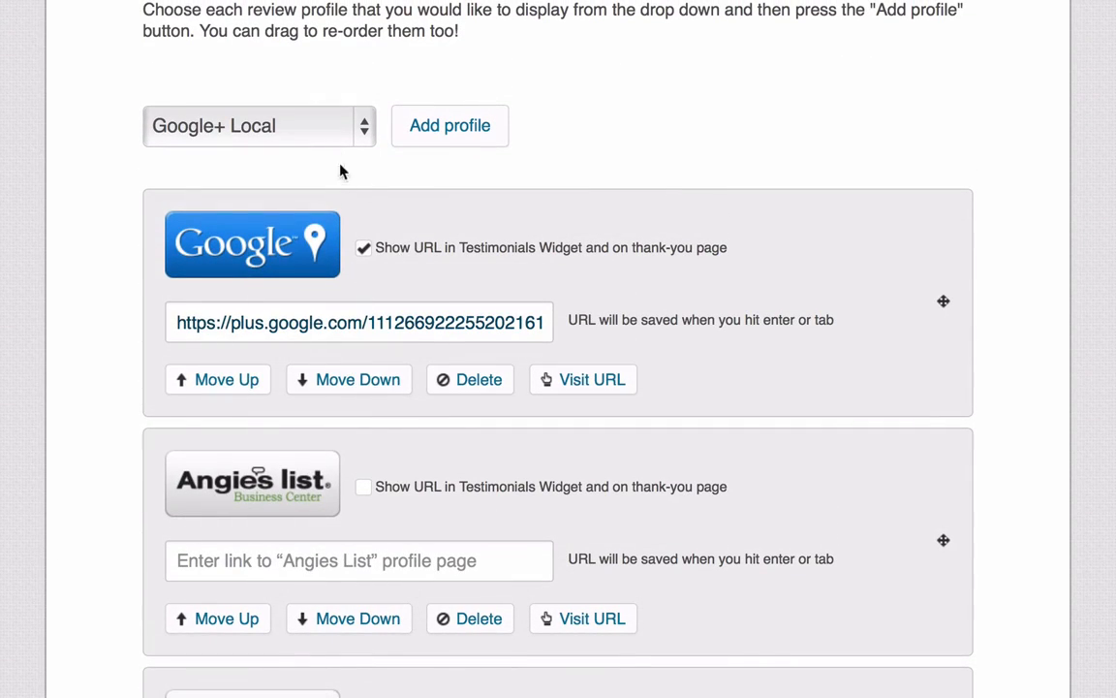
click(297, 132)
click(56, 293)
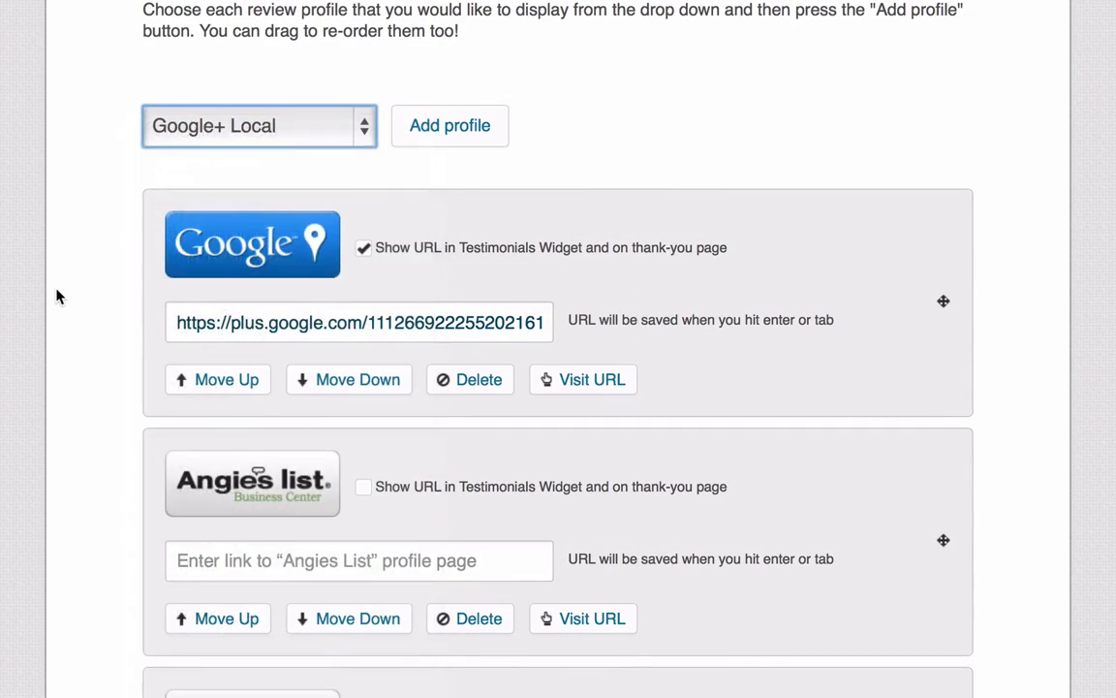
Reorder the review profiles so that TripAdvisor comes directly below Google
scroll(56, 297, down, 3)
drag(742, 576, 744, 320)
scroll(97, 313, up, 3)
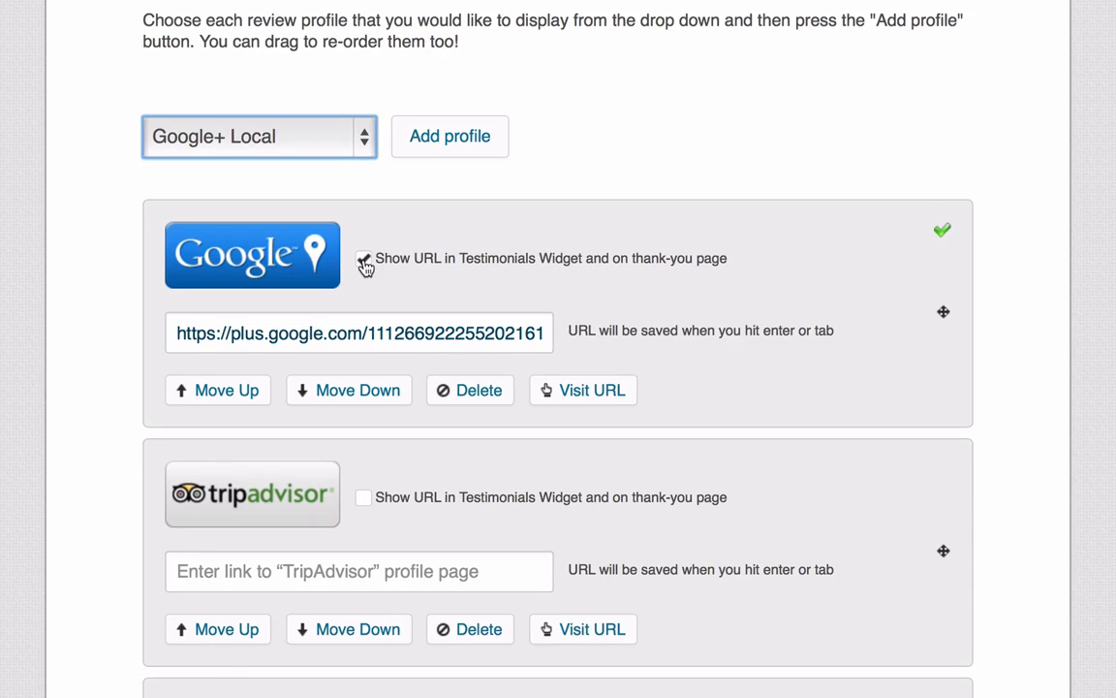
Switch to Gmail, open the feedback form from the request email, and submit the "Excellent service!" feedback with a rating of 10
scroll(427, 334, up, 5)
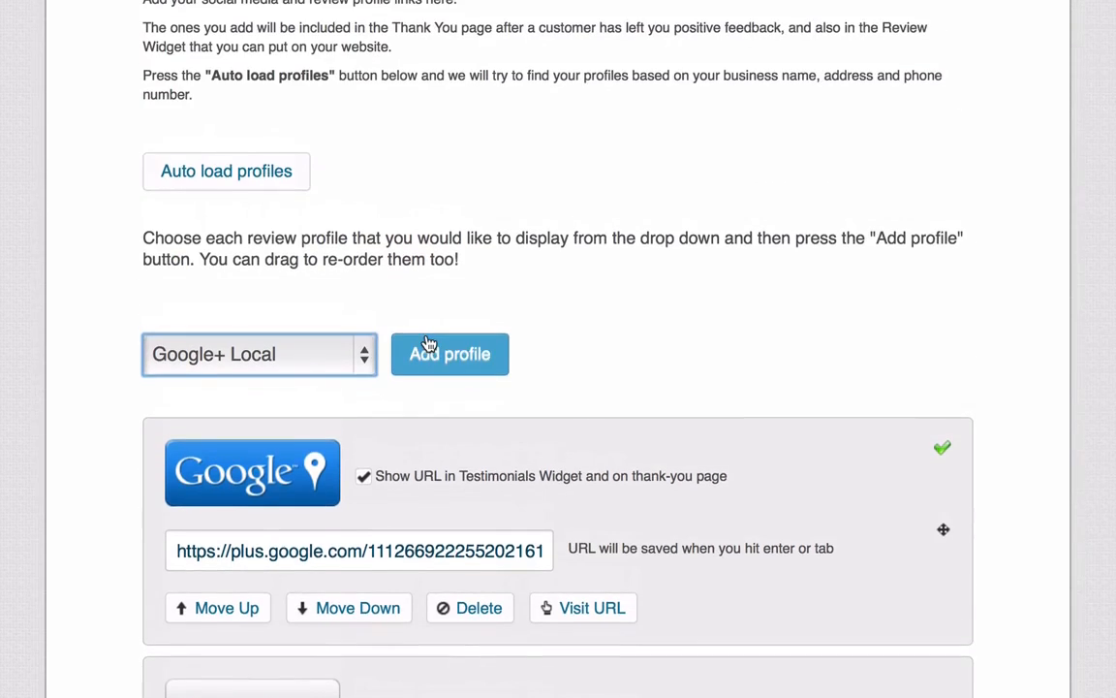
scroll(427, 341, up, 1)
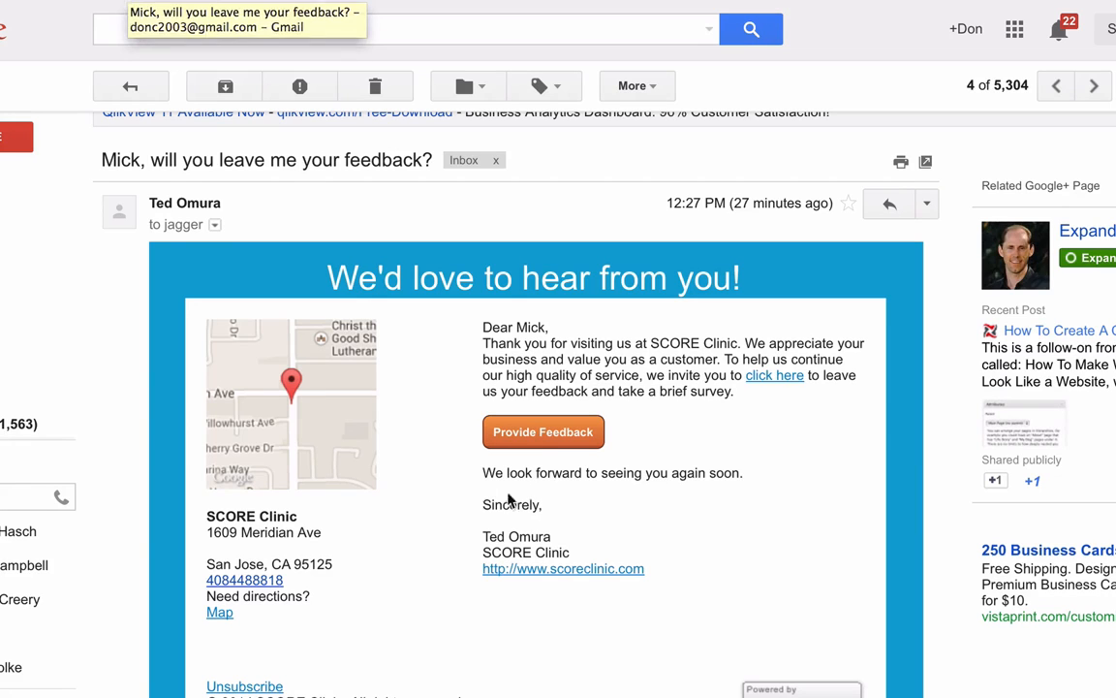
click(543, 433)
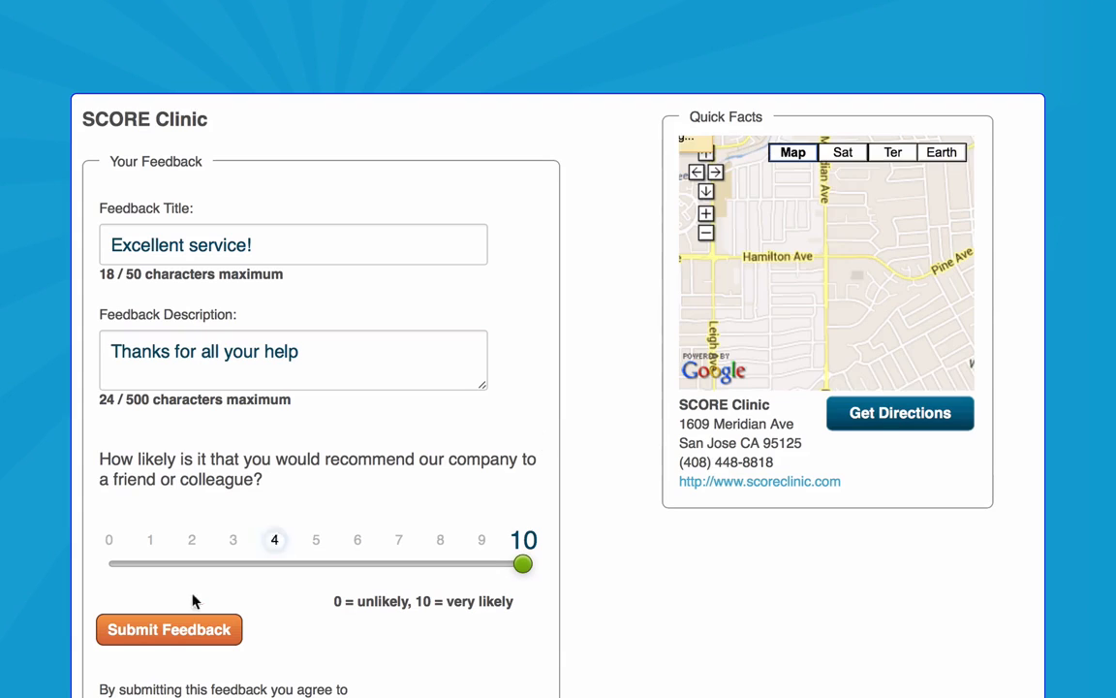
click(192, 631)
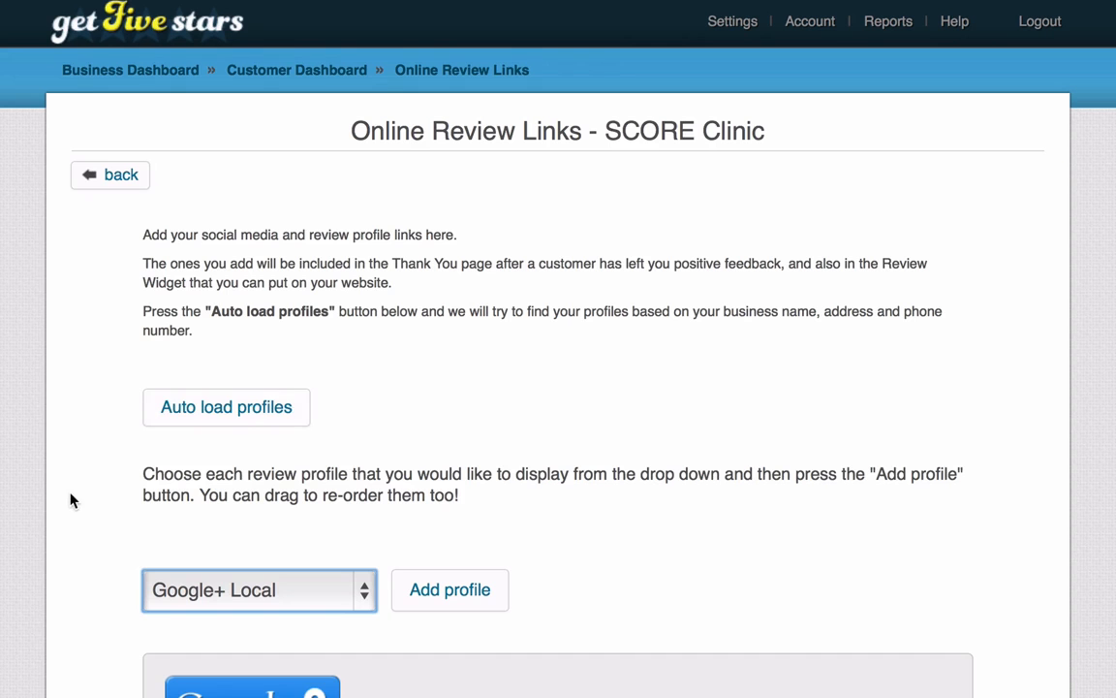
Switch back to the Online Review Links page and look through the full list of available review sites
scroll(69, 500, down, 10)
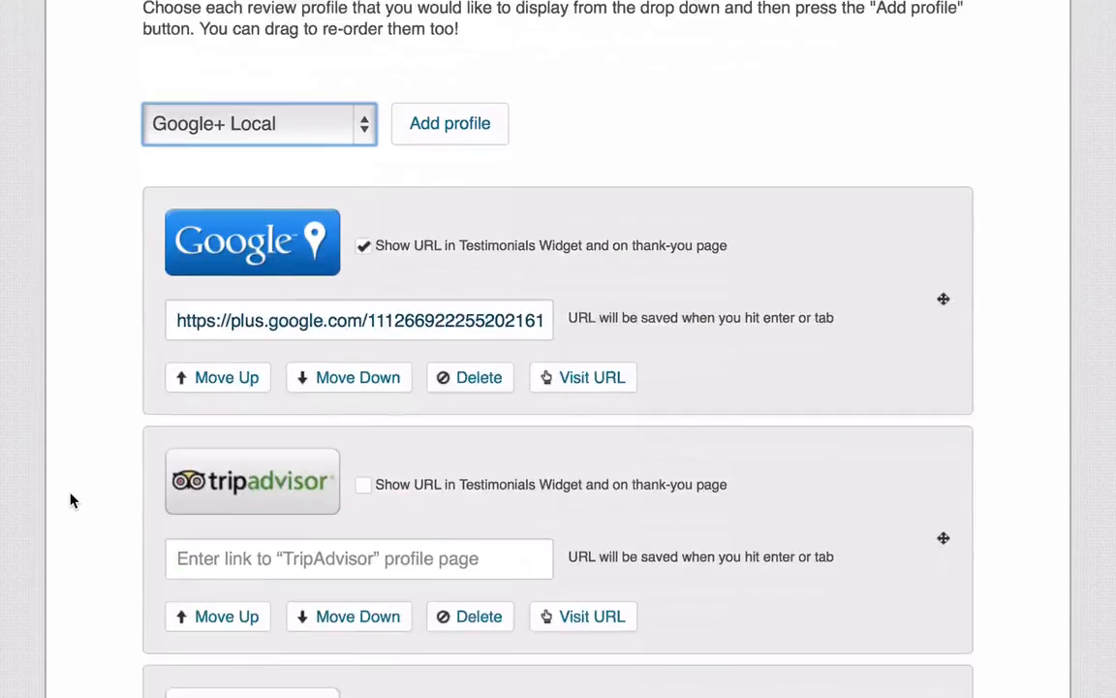
scroll(70, 501, up, 10)
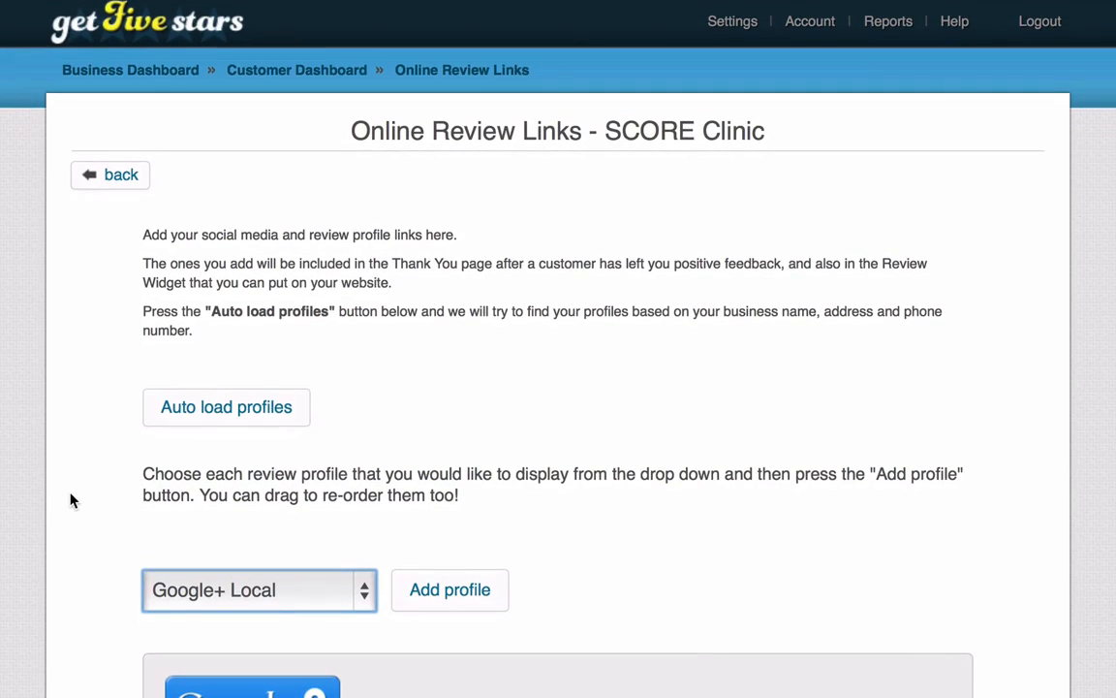
click(199, 593)
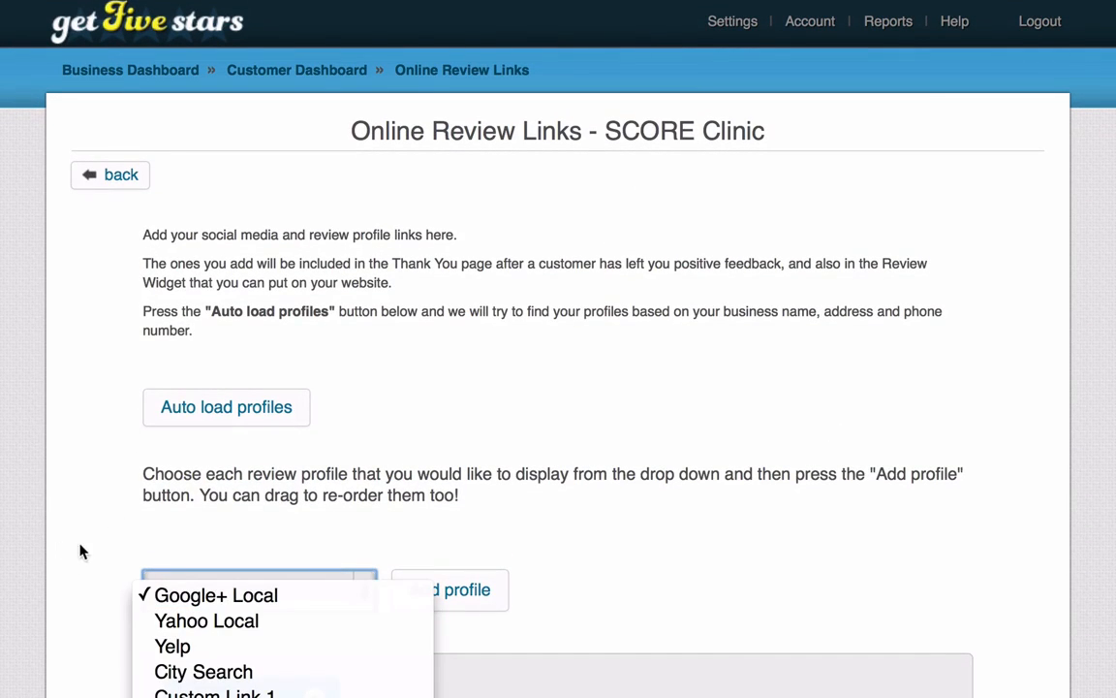
click(104, 535)
scroll(47, 511, down, 5)
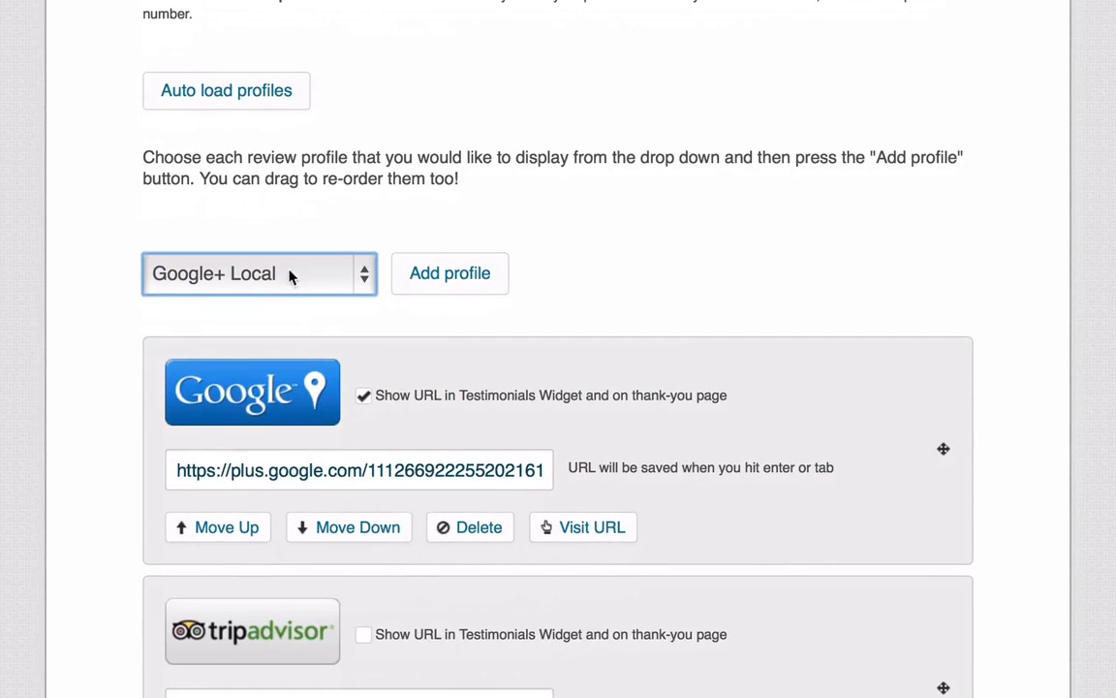
click(362, 276)
scroll(245, 643, down, 5)
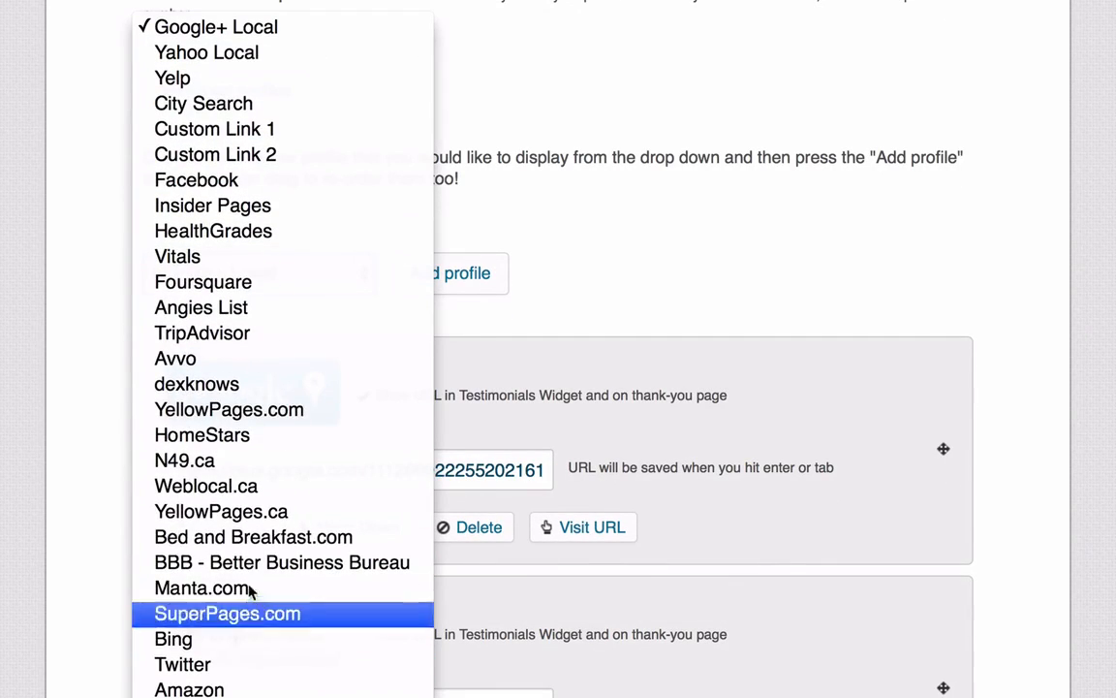
click(65, 272)
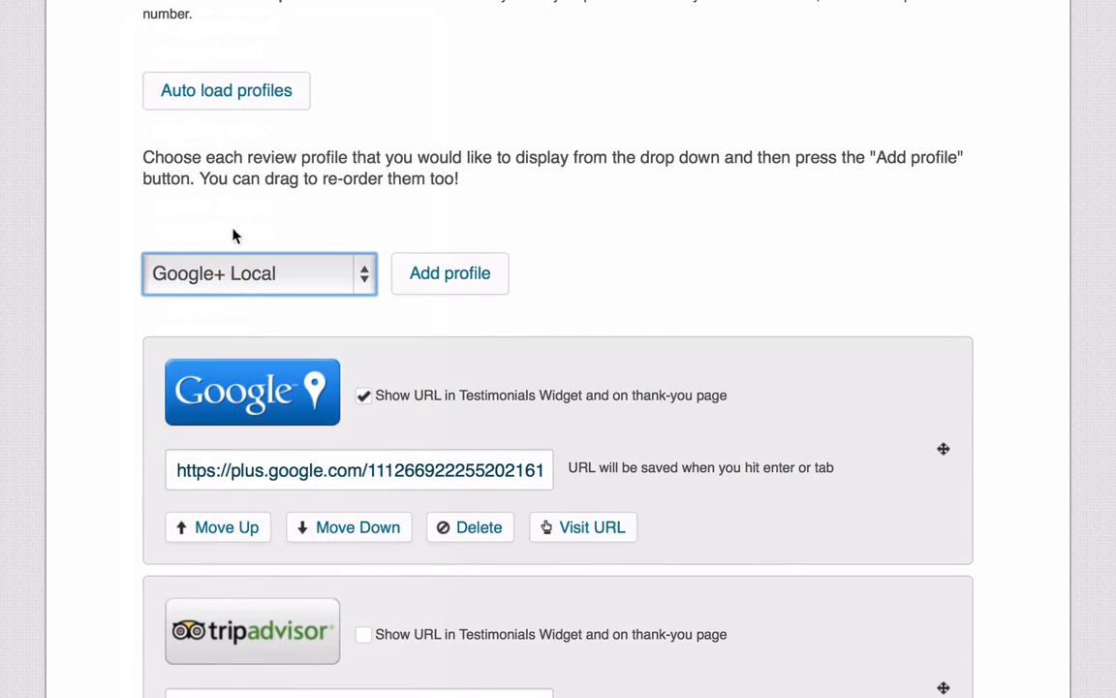
Leave the Online Review Links page and return to SCORE Clinic's Customer Dashboard
scroll(34, 258, up, 1)
scroll(34, 259, up, 5)
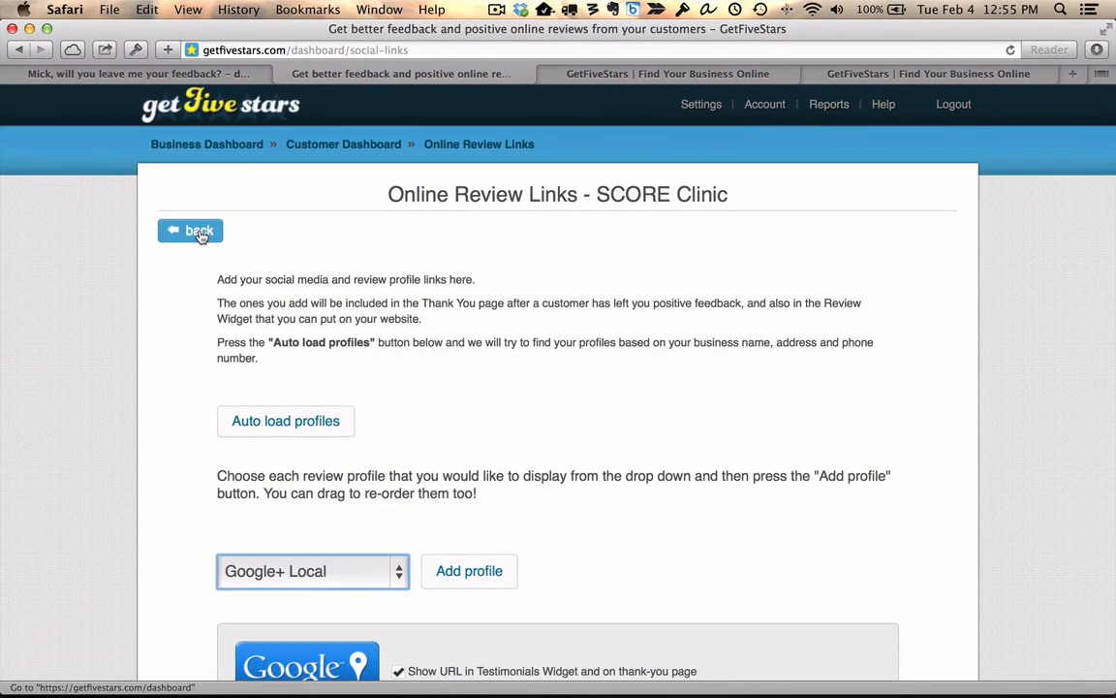
click(199, 231)
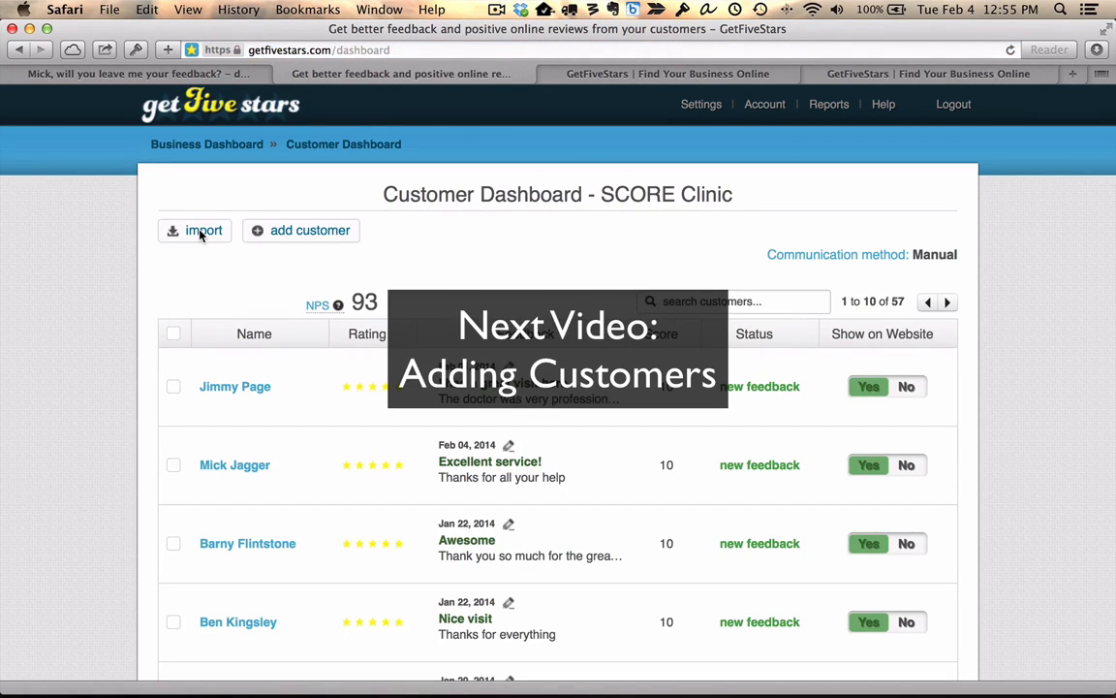
click(201, 232)
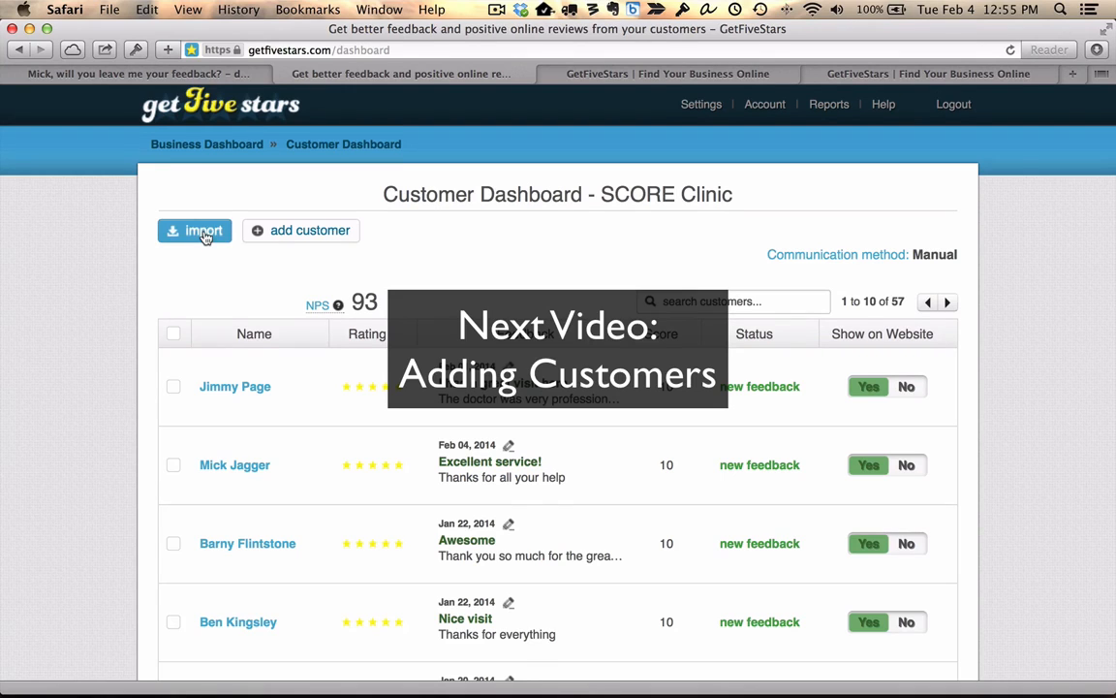